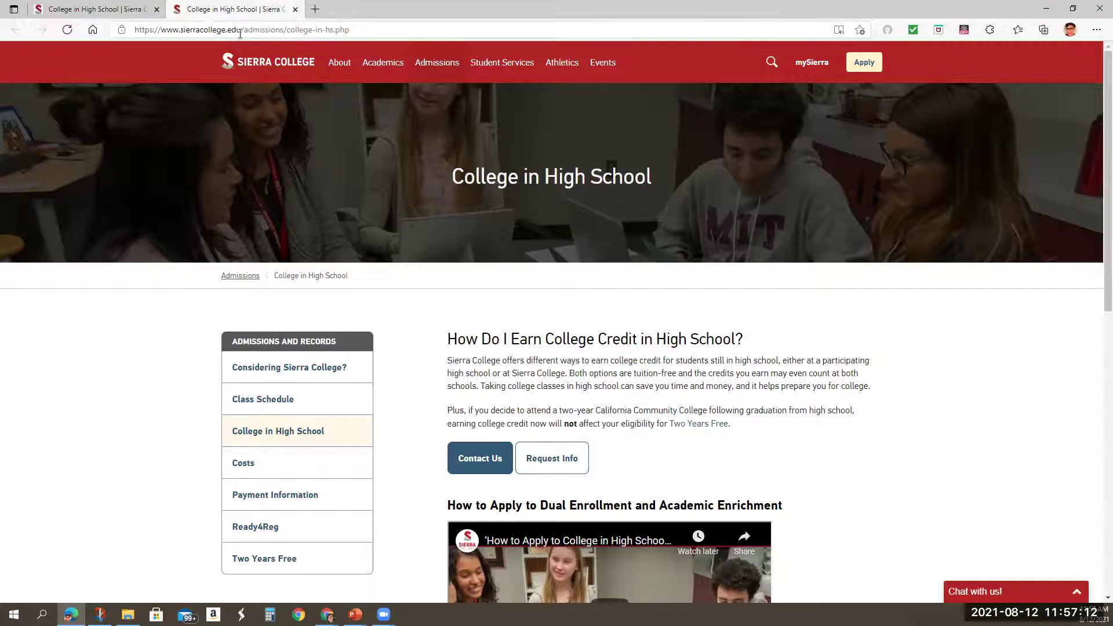
Close the duplicate College in High School tab and expand the Academic Enrichment Program section.
{"action": "scroll", "coordinate": [784, 422], "scroll_direction": "down", "scroll_amount": 2}
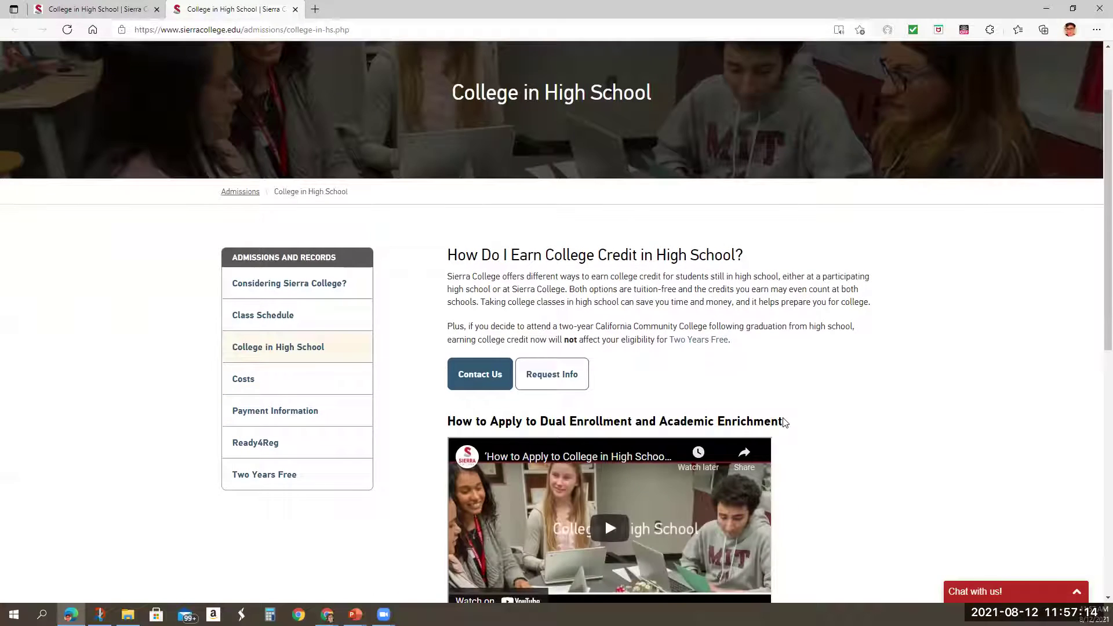
{"action": "left_click", "coordinate": [157, 10]}
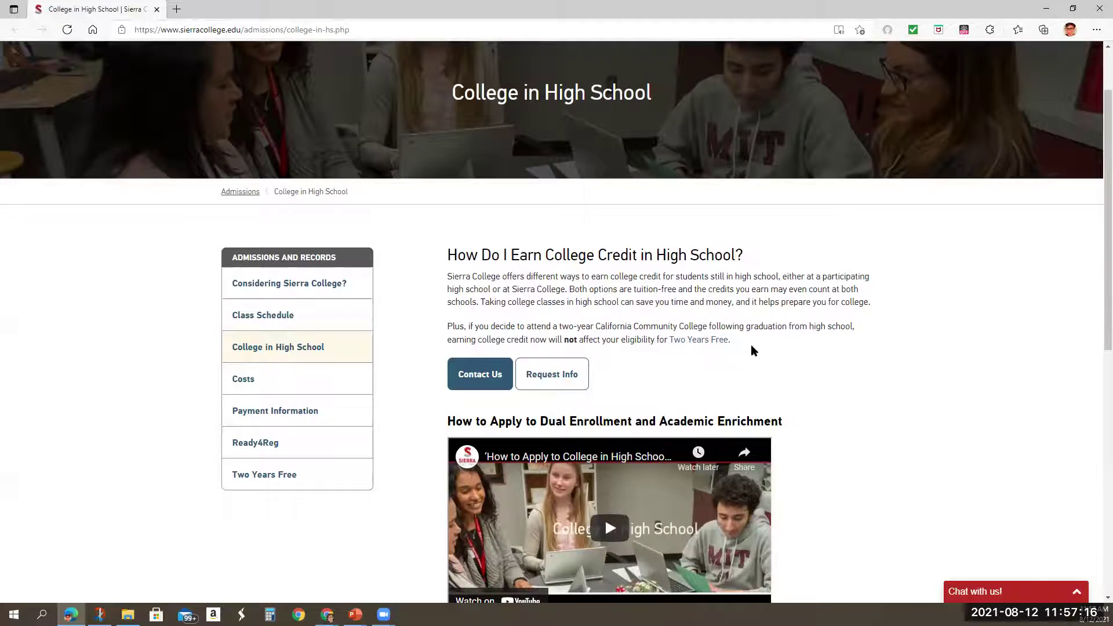
{"action": "scroll", "coordinate": [750, 344], "scroll_direction": "down", "scroll_amount": 5}
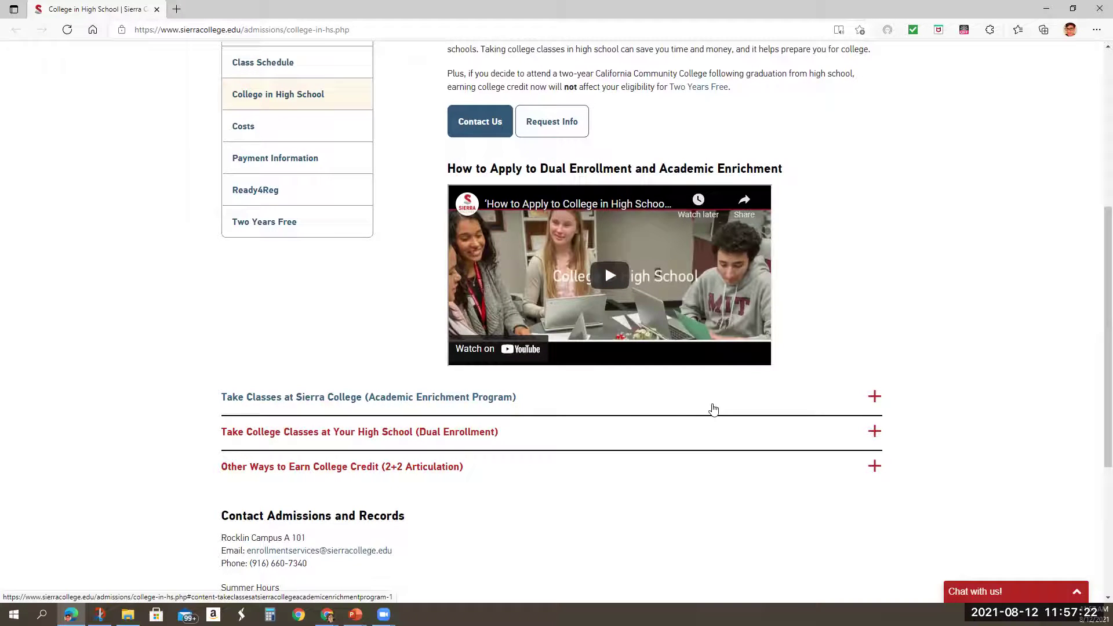
{"action": "left_click", "coordinate": [874, 398]}
{"action": "scroll", "coordinate": [876, 401], "scroll_direction": "down", "scroll_amount": 4}
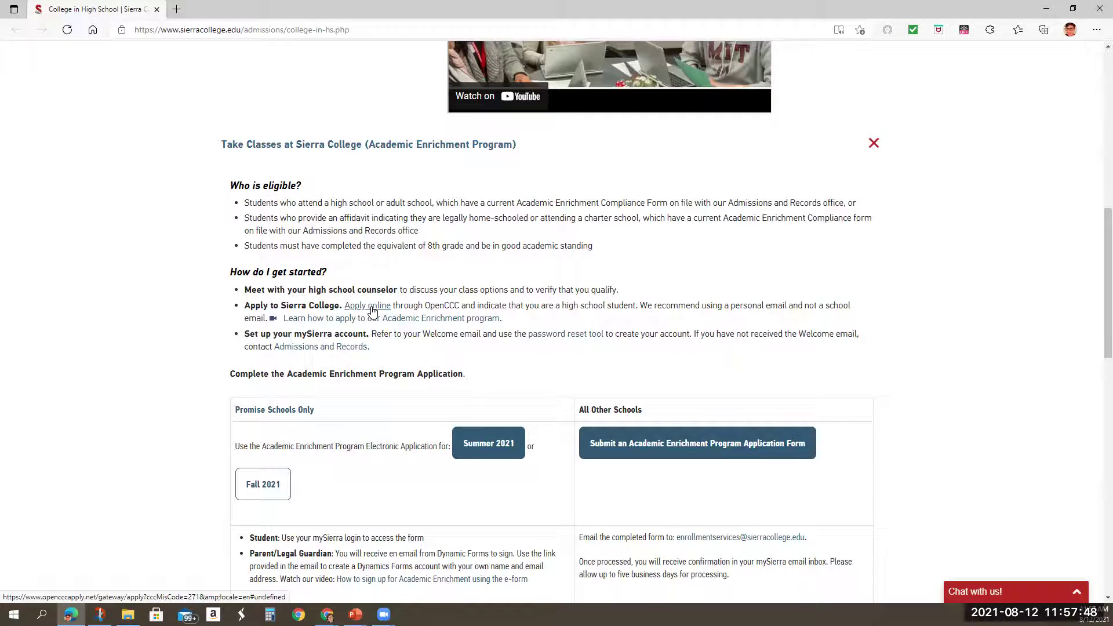
Start a new OpenCCC account from Apply online and review the blank Personal Information page 1 of 3.
{"action": "left_click", "coordinate": [372, 307]}
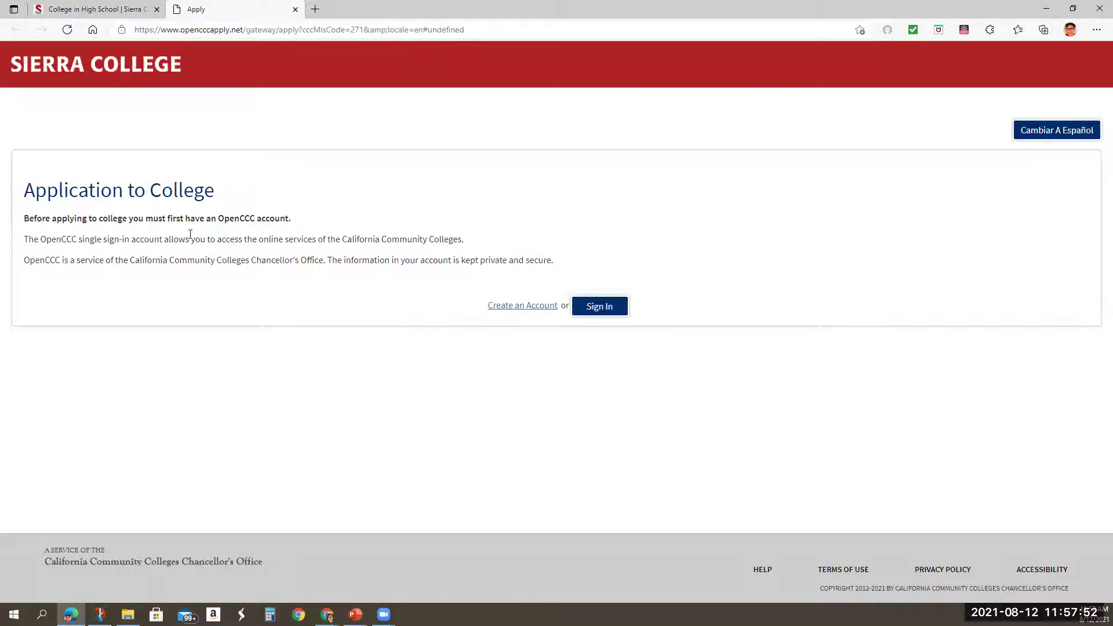
{"action": "left_click", "coordinate": [528, 310]}
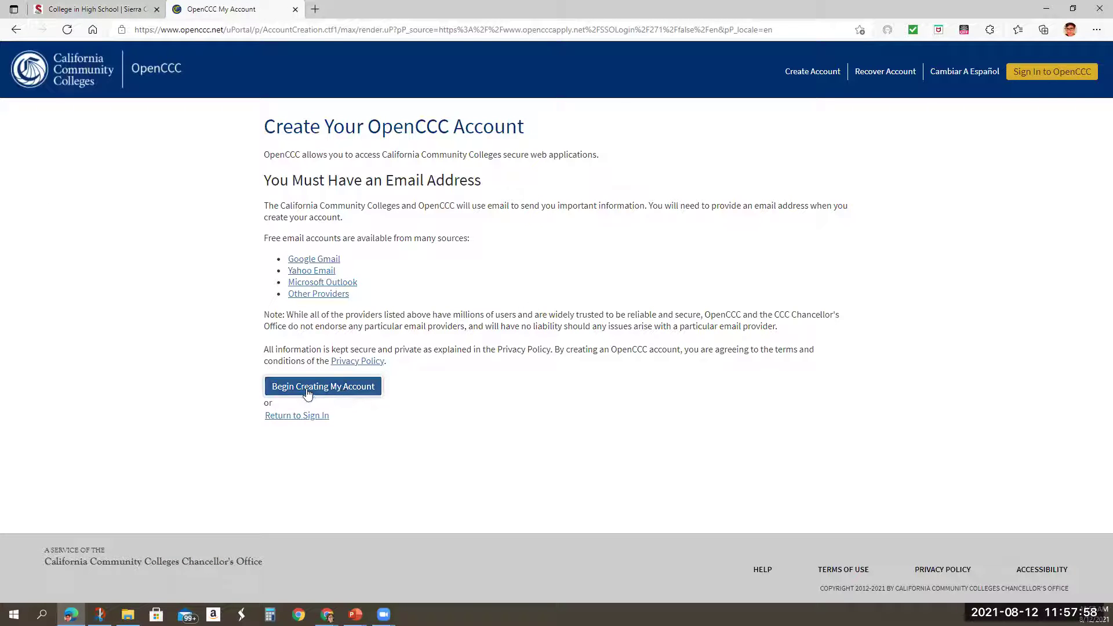
{"action": "left_click", "coordinate": [338, 388]}
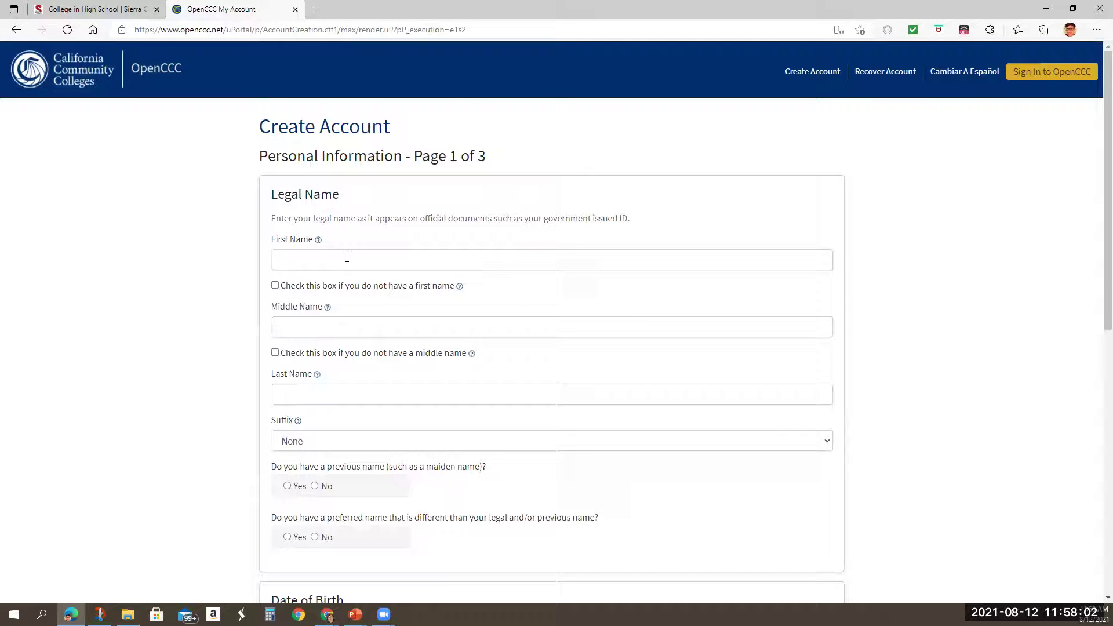
{"action": "scroll", "coordinate": [378, 390], "scroll_direction": "down", "scroll_amount": 4}
{"action": "scroll", "coordinate": [382, 397], "scroll_direction": "down", "scroll_amount": 4}
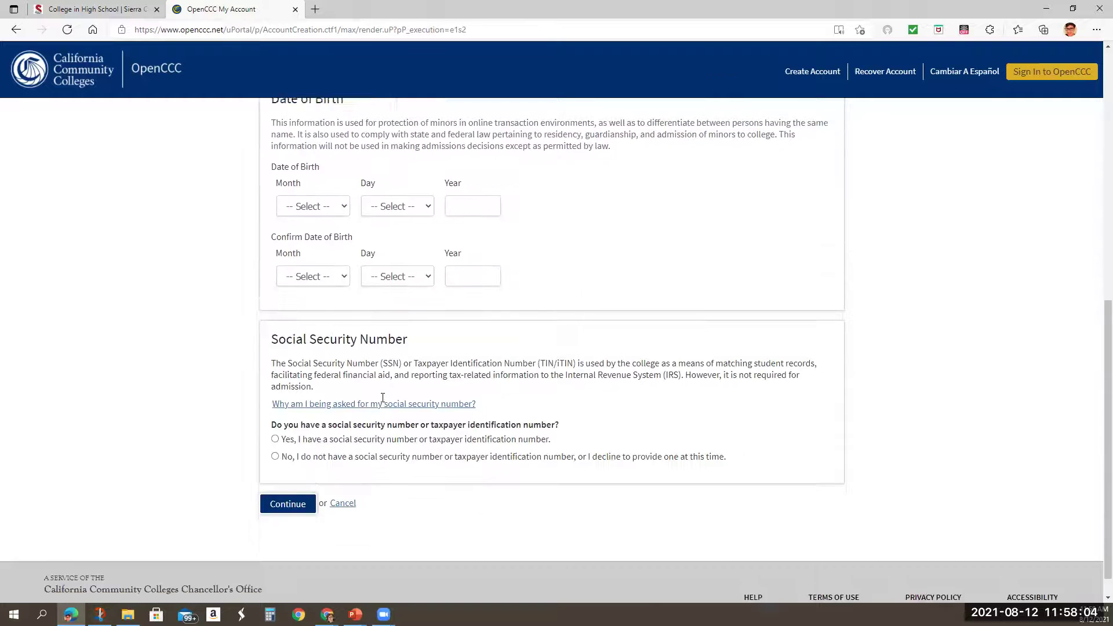
{"action": "scroll", "coordinate": [382, 397], "scroll_direction": "up", "scroll_amount": 8}
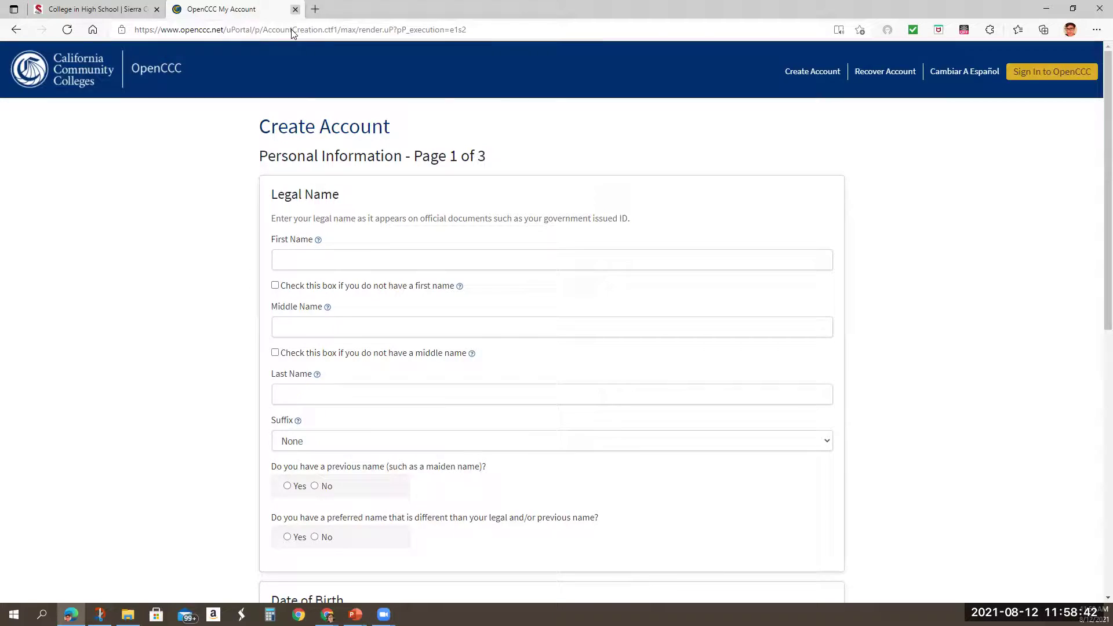
Close the OpenCCC My Account tab to return to the Sierra College page.
{"action": "left_click", "coordinate": [295, 11]}
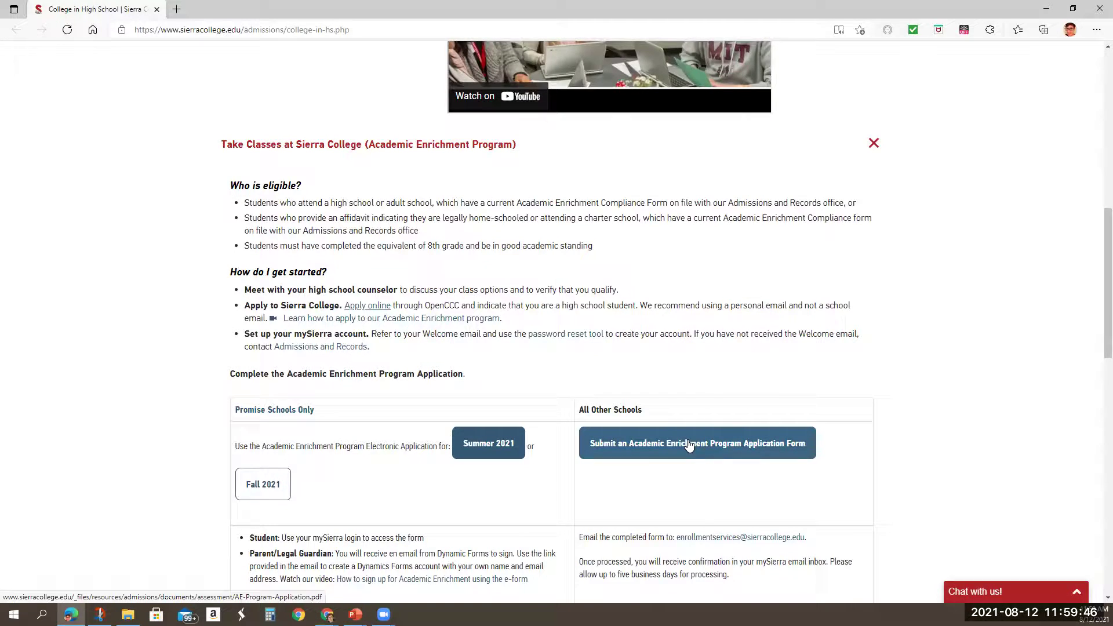
Scroll the Academic Enrichment section to the Submit an Academic Enrichment Program Application Form link.
{"action": "scroll", "coordinate": [703, 390], "scroll_direction": "up", "scroll_amount": 6}
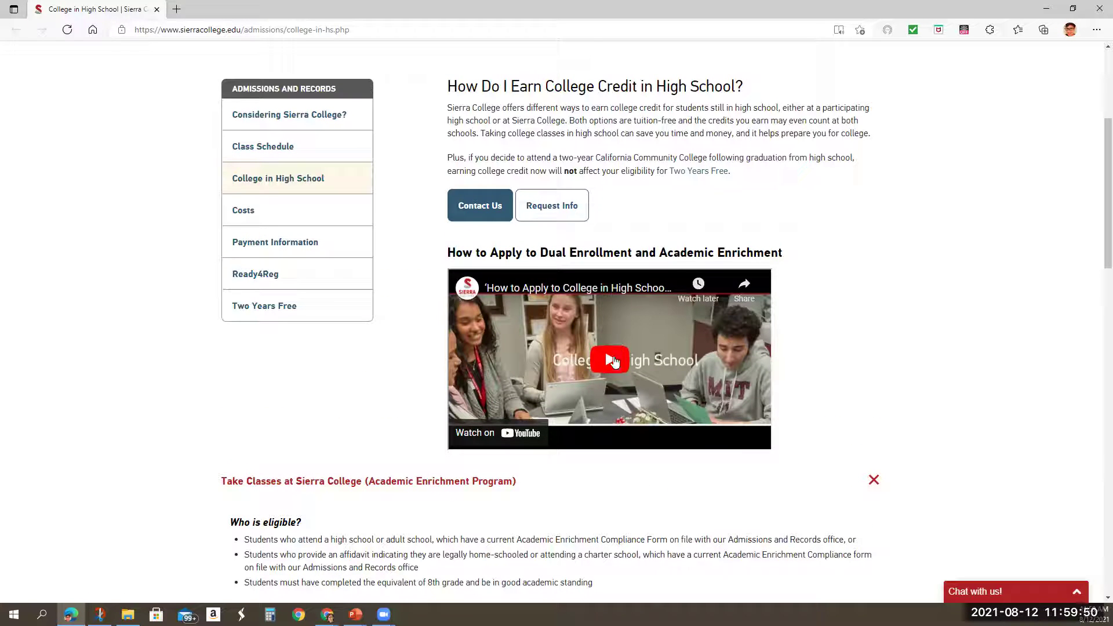
{"action": "scroll", "coordinate": [638, 429], "scroll_direction": "down", "scroll_amount": 2}
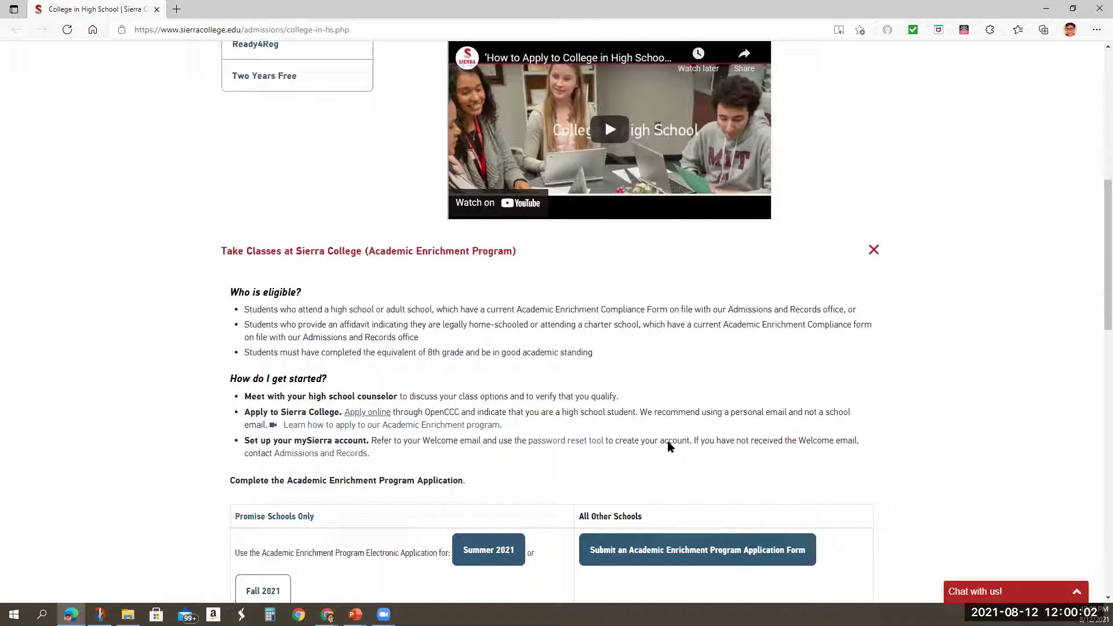
{"action": "scroll", "coordinate": [669, 446], "scroll_direction": "down", "scroll_amount": 1}
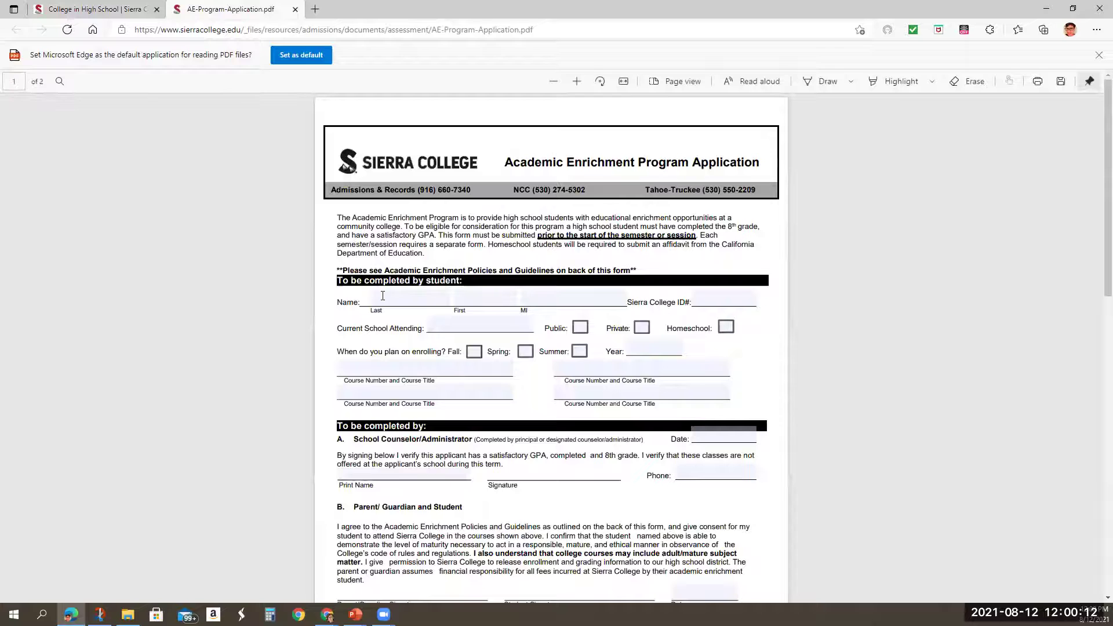
Enter the student's last name and first name in the form's Name fields.
{"action": "left_click", "coordinate": [389, 295]}
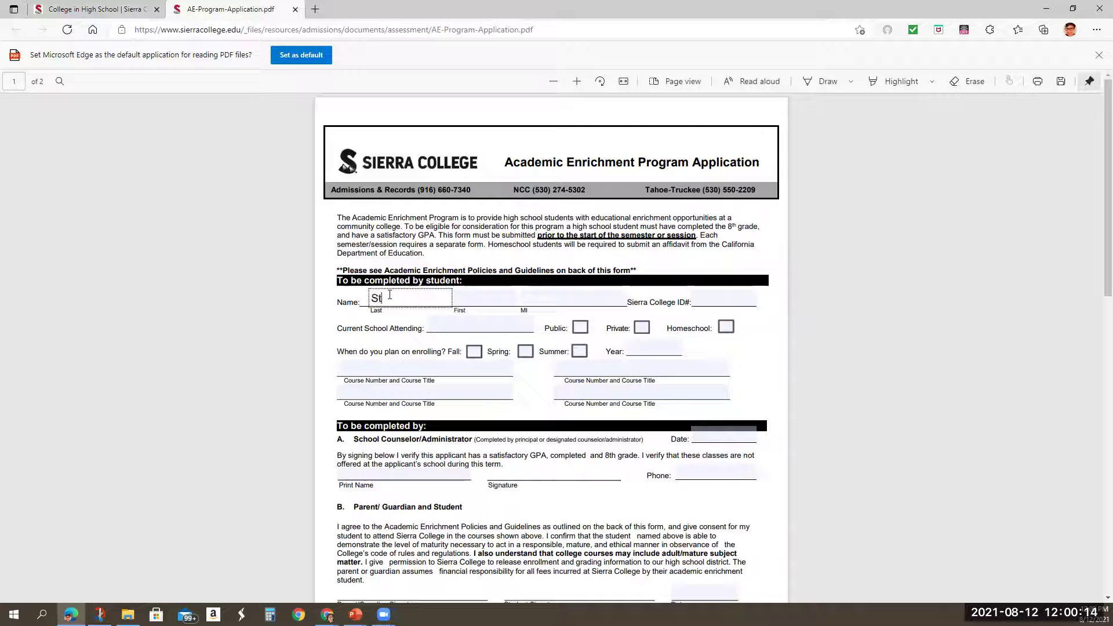
{"action": "key", "text": "Tab"}
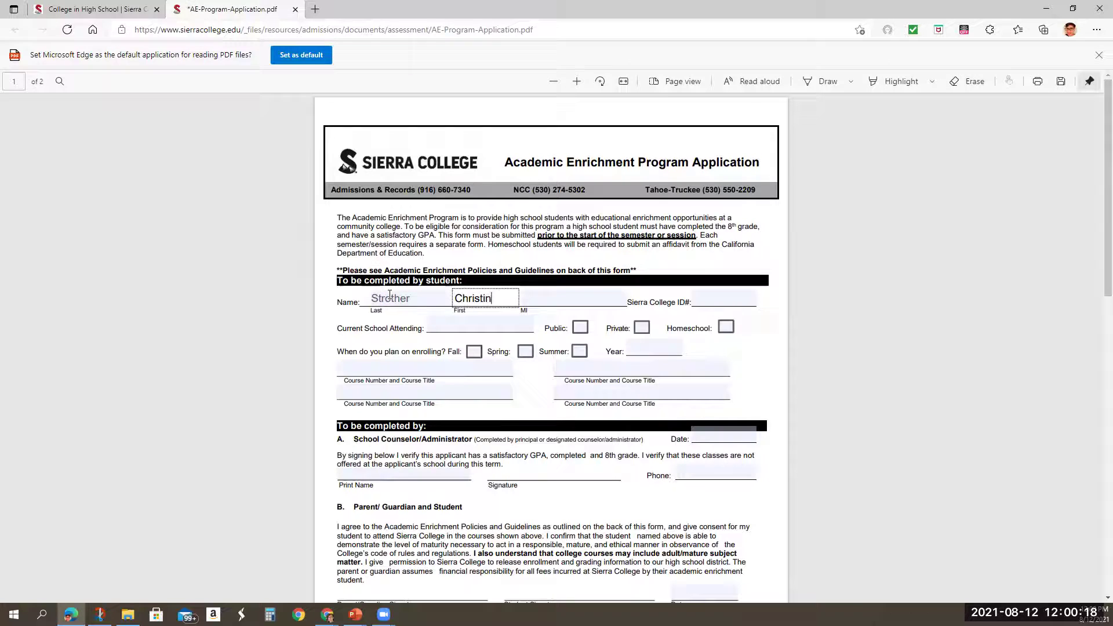
Enter the student's Sierra College ID and 'Cottonwood' as the current school attending.
{"action": "left_click", "coordinate": [706, 301]}
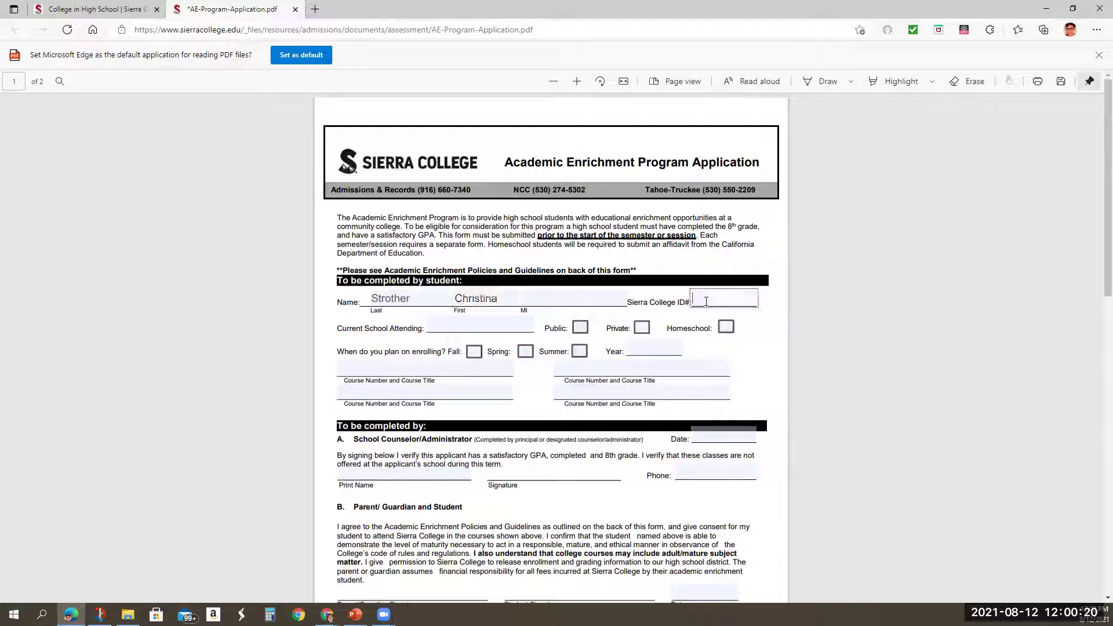
{"action": "type", "text": "901111111"}
{"action": "left_click", "coordinate": [516, 329]}
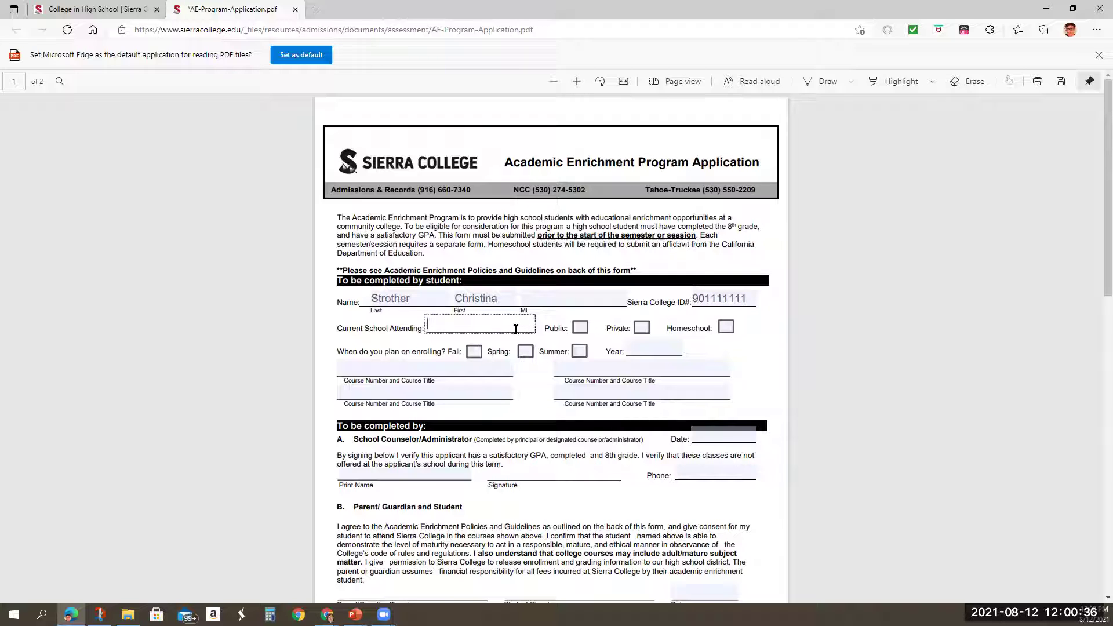
{"action": "type", "text": "Cottonwood"}
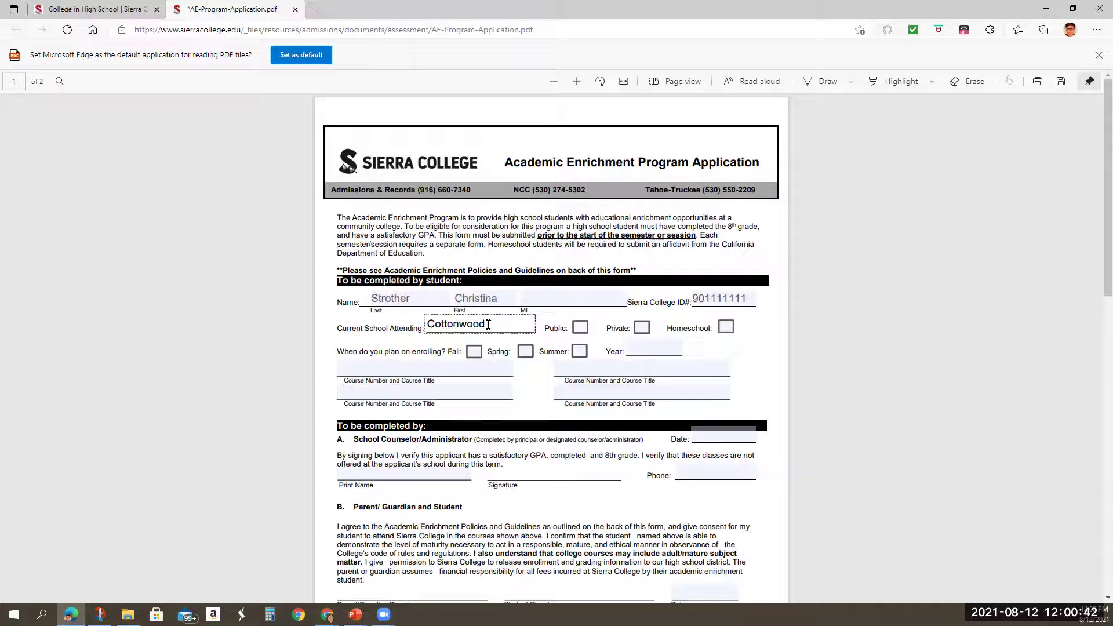
Mark the current school as Public, tick the Fall term, and enter year 2021.
{"action": "left_click", "coordinate": [579, 329]}
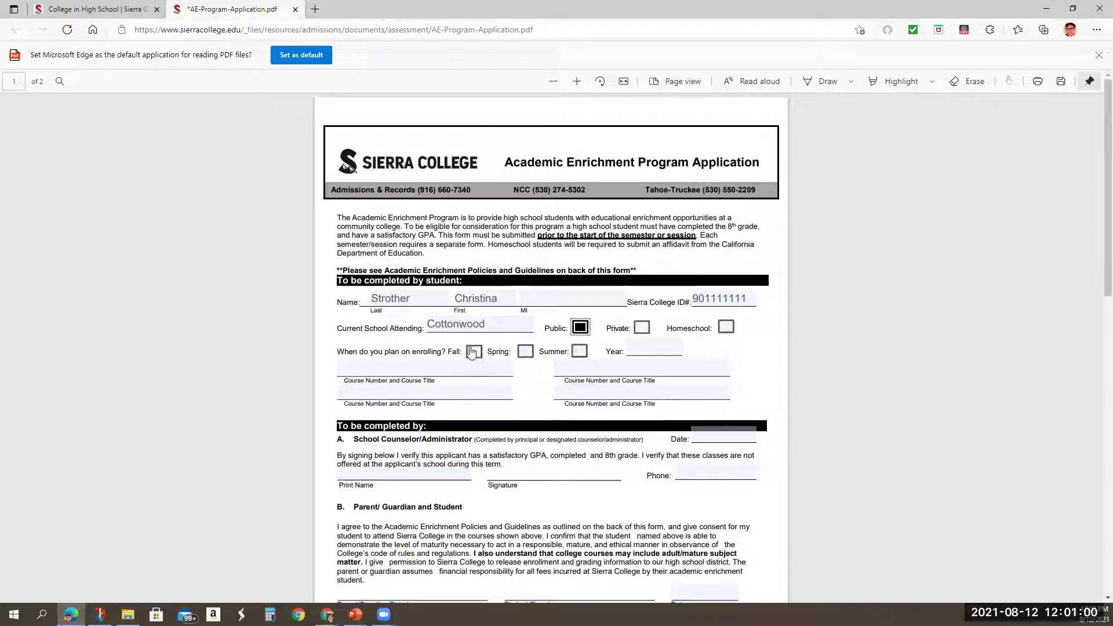
{"action": "left_click", "coordinate": [473, 352]}
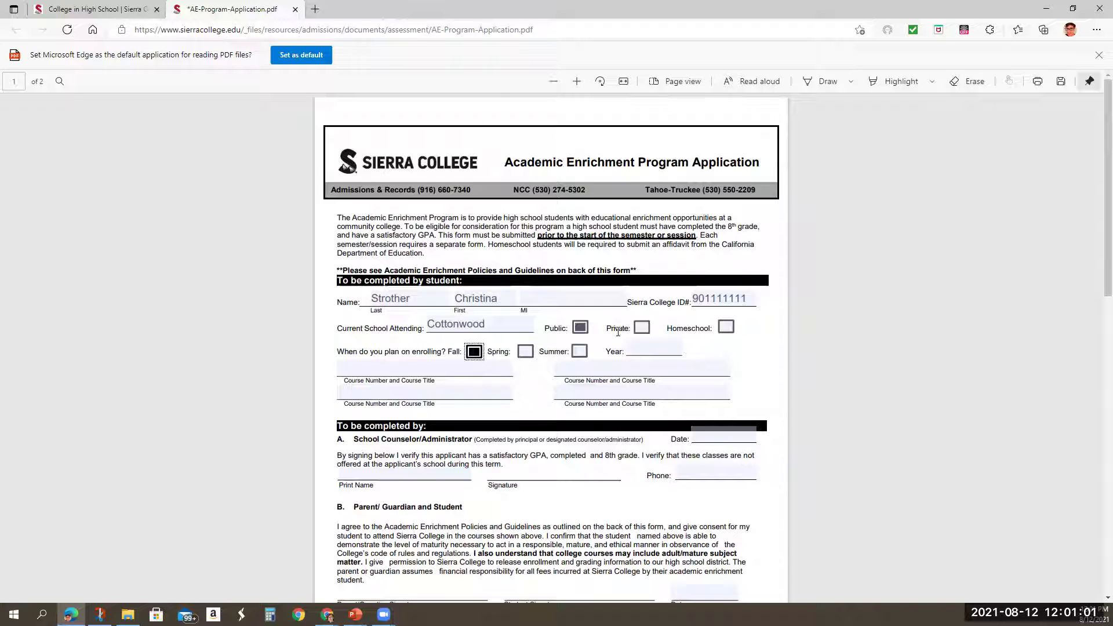
{"action": "left_click", "coordinate": [662, 348]}
{"action": "type", "text": "2021"}
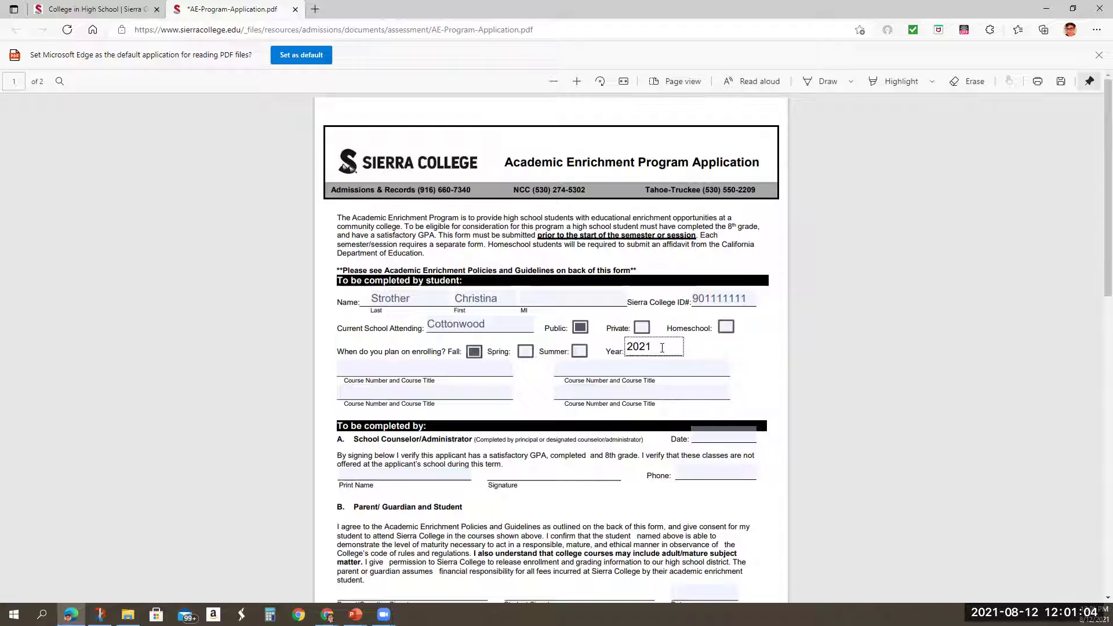
Briefly switch the term to Spring, then restore Fall with year 2021.
{"action": "left_click", "coordinate": [525, 352]}
{"action": "left_click", "coordinate": [473, 351]}
{"action": "left_click", "coordinate": [659, 347]}
{"action": "key", "text": "BackSpace"}
{"action": "type", "text": "2"}
{"action": "key", "text": "BackSpace"}
{"action": "key", "text": "BackSpace"}
{"action": "key", "text": "BackSpace"}
{"action": "key", "text": "BackSpace"}
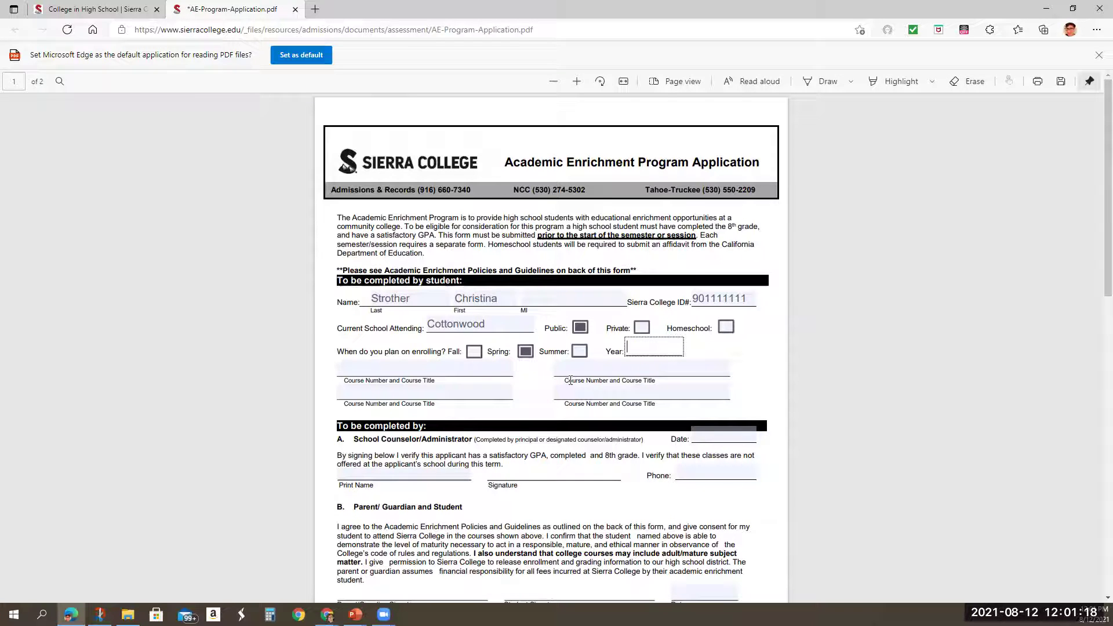
{"action": "left_click", "coordinate": [475, 352]}
{"action": "left_click", "coordinate": [525, 351]}
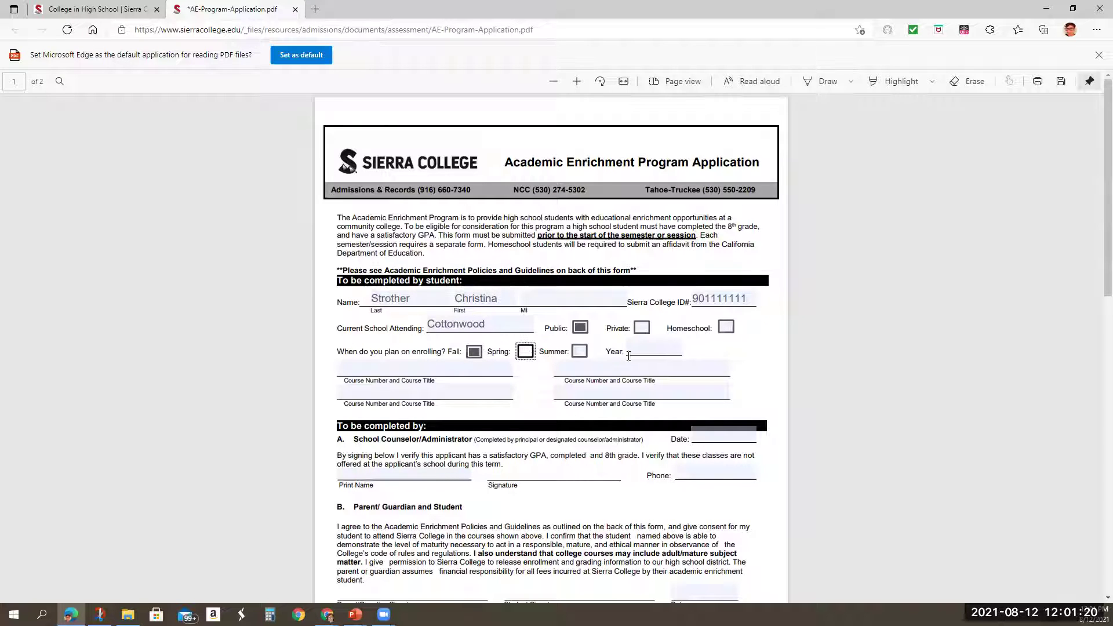
{"action": "left_click", "coordinate": [638, 355]}
{"action": "type", "text": "2021"}
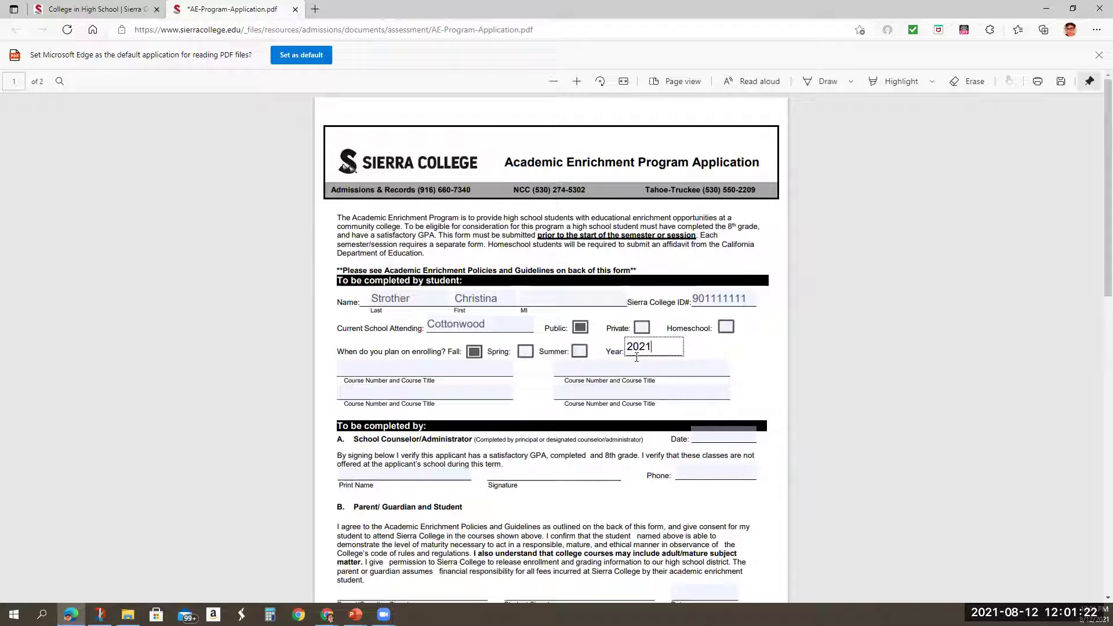
{"action": "left_click", "coordinate": [474, 369]}
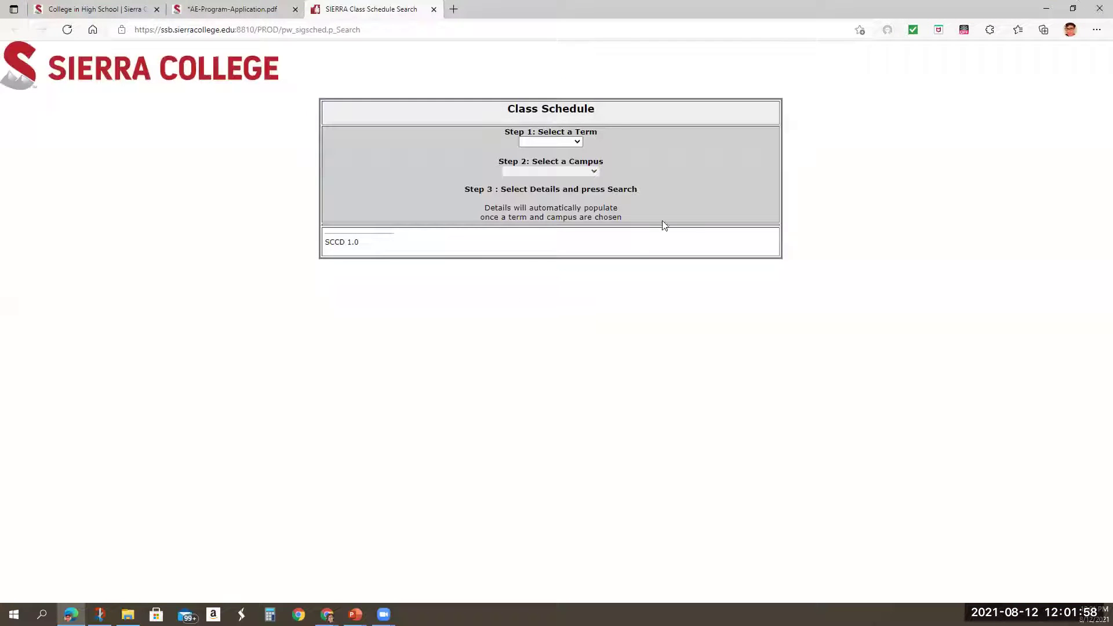
Search the Fall 2021 schedule at All Campuses for subject ART Art.
{"action": "left_click", "coordinate": [579, 142]}
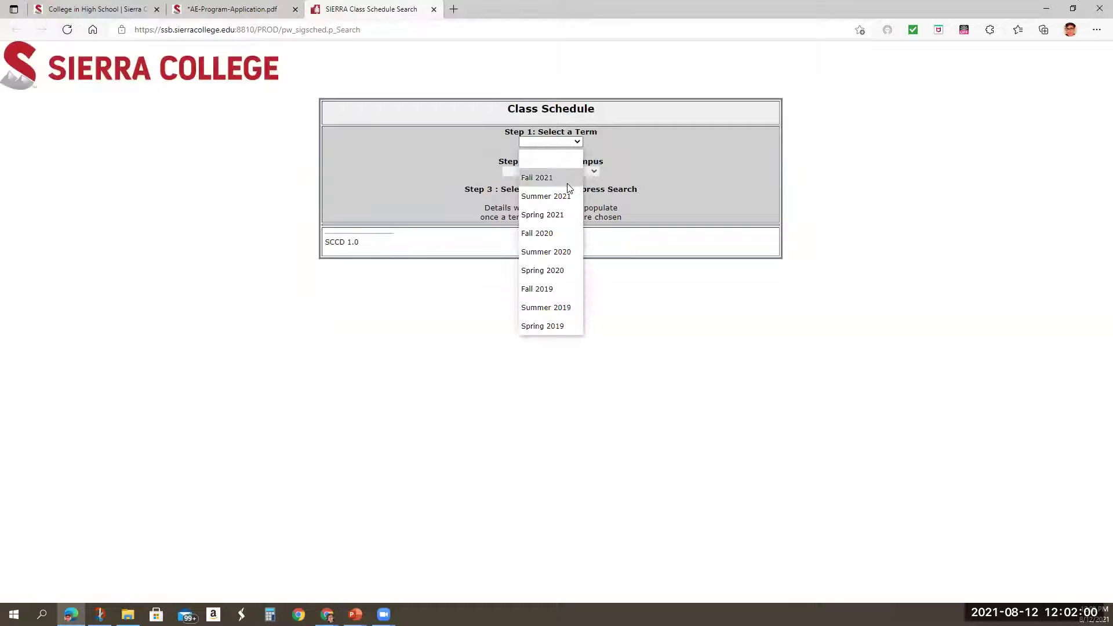
{"action": "left_click", "coordinate": [567, 180]}
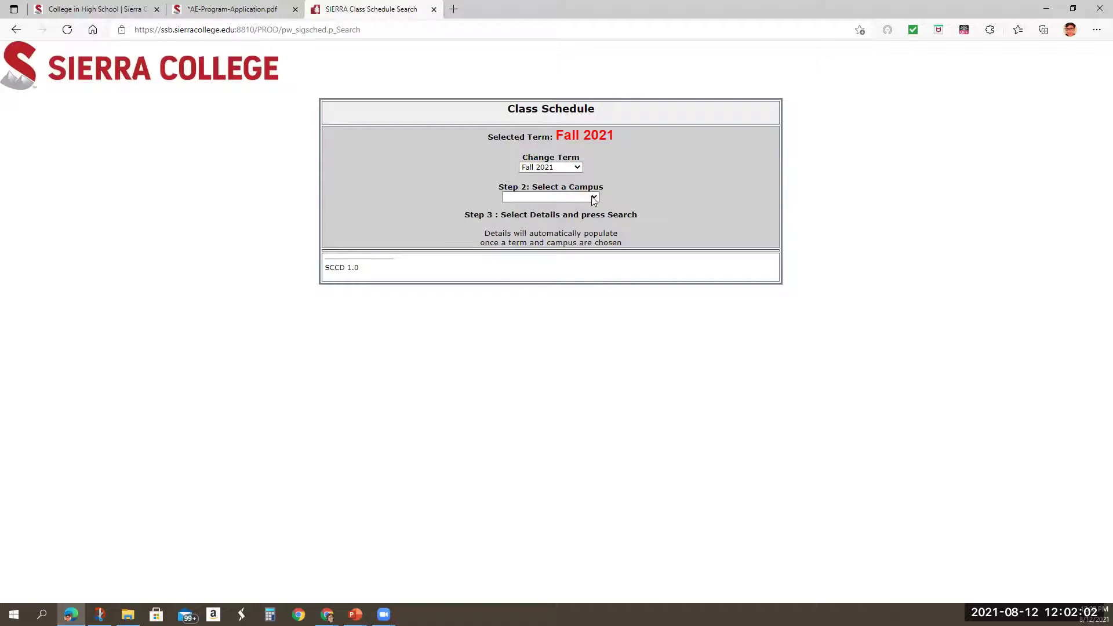
{"action": "left_click", "coordinate": [594, 197]}
{"action": "left_click", "coordinate": [555, 327]}
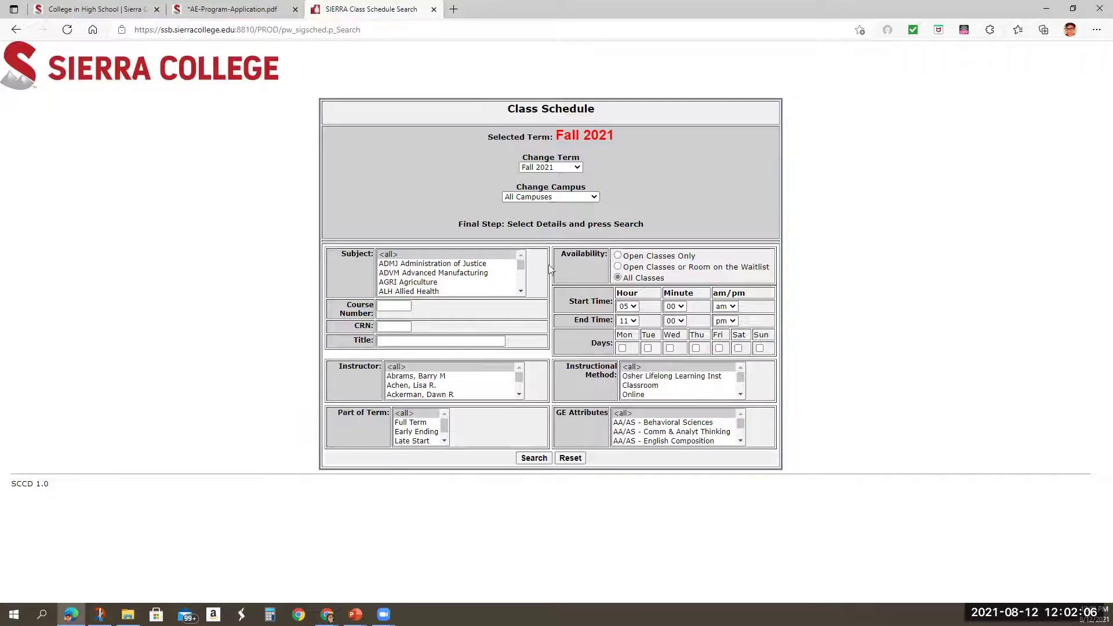
{"action": "left_click_drag", "start_coordinate": [522, 263], "coordinate": [522, 265]}
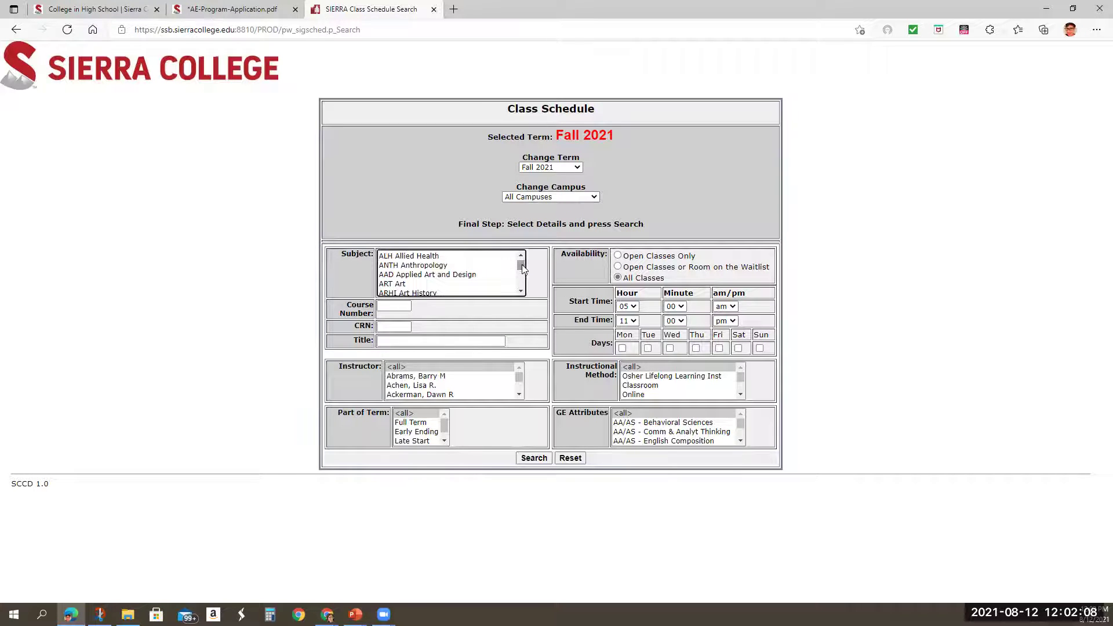
{"action": "left_click", "coordinate": [391, 284]}
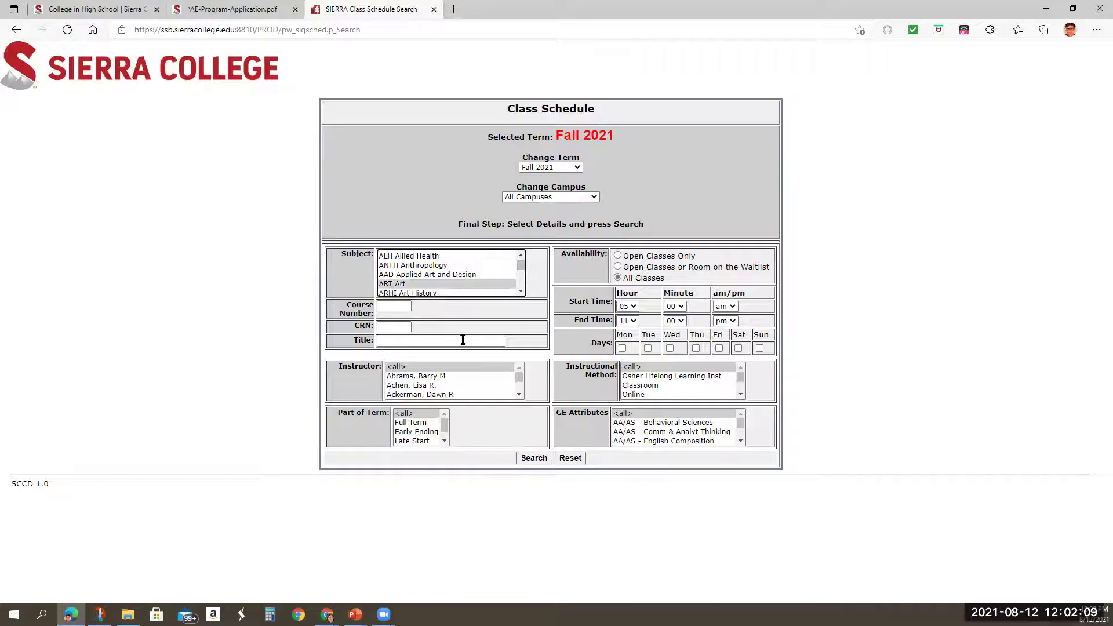
{"action": "left_click", "coordinate": [534, 458]}
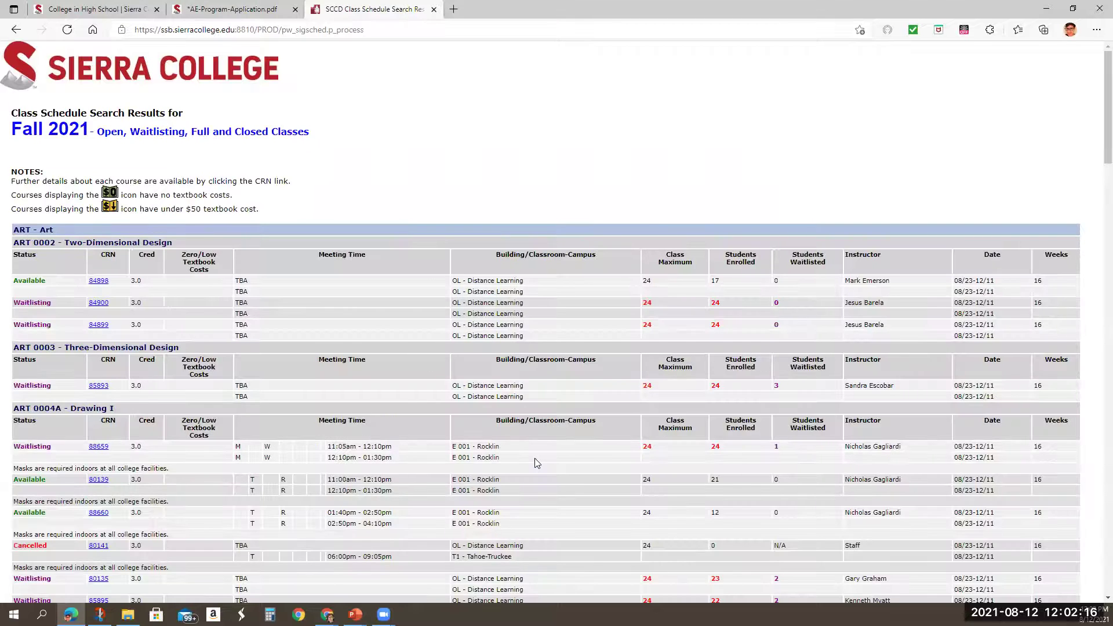
Scroll the Fall 2021 Art results down to the ART 0004A Drawing I sections and instructors.
{"action": "scroll", "coordinate": [534, 458], "scroll_direction": "down", "scroll_amount": 2}
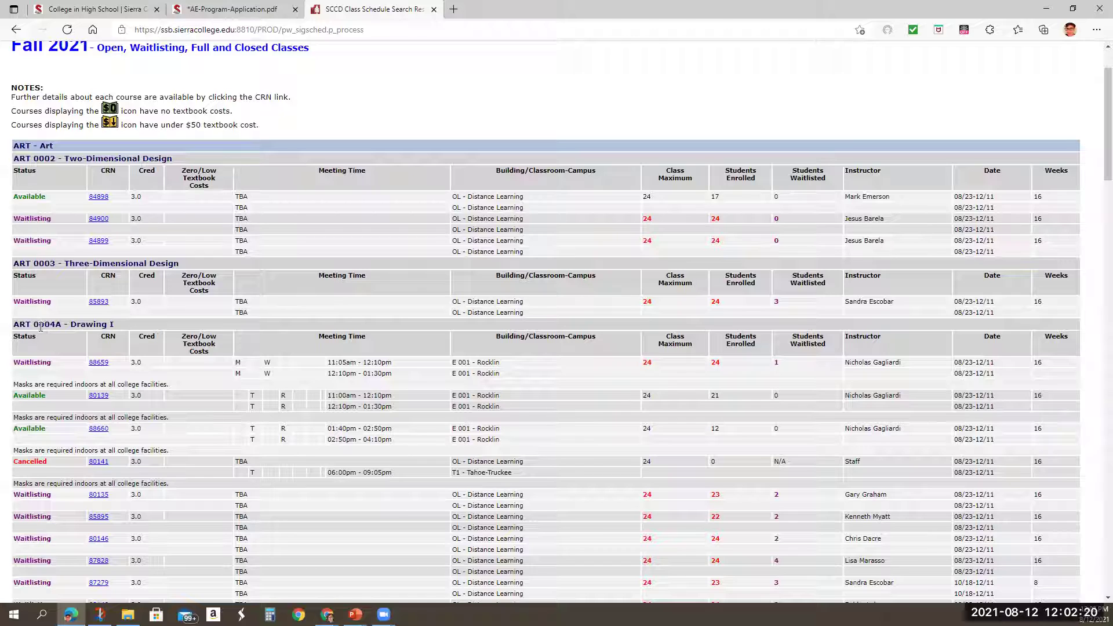
{"action": "scroll", "coordinate": [145, 414], "scroll_direction": "down", "scroll_amount": 2}
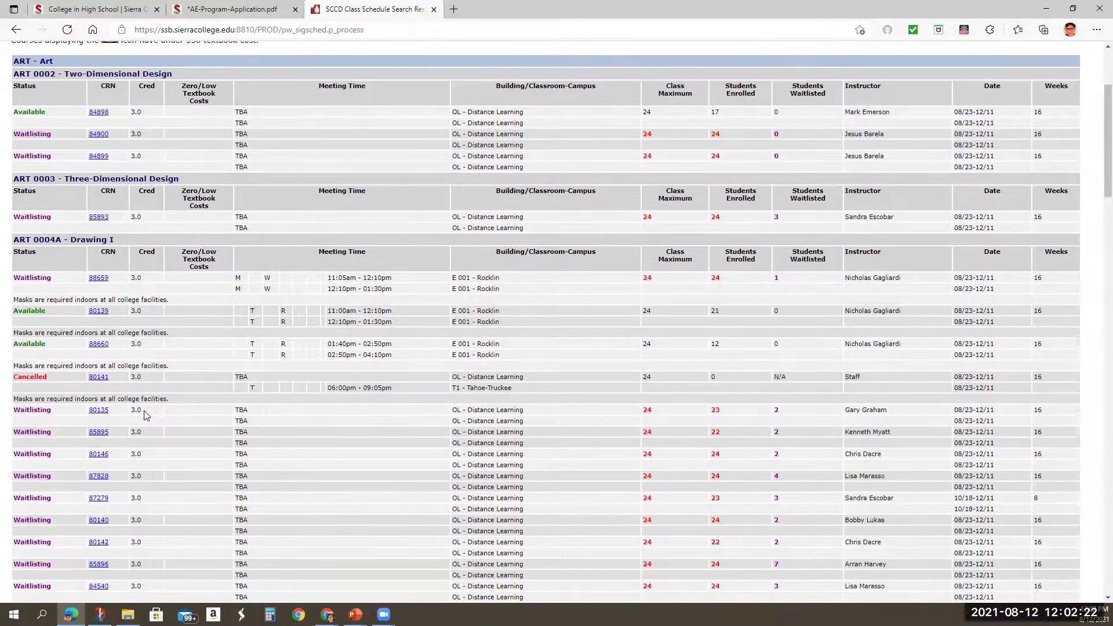
{"action": "scroll", "coordinate": [90, 426], "scroll_direction": "down", "scroll_amount": 2}
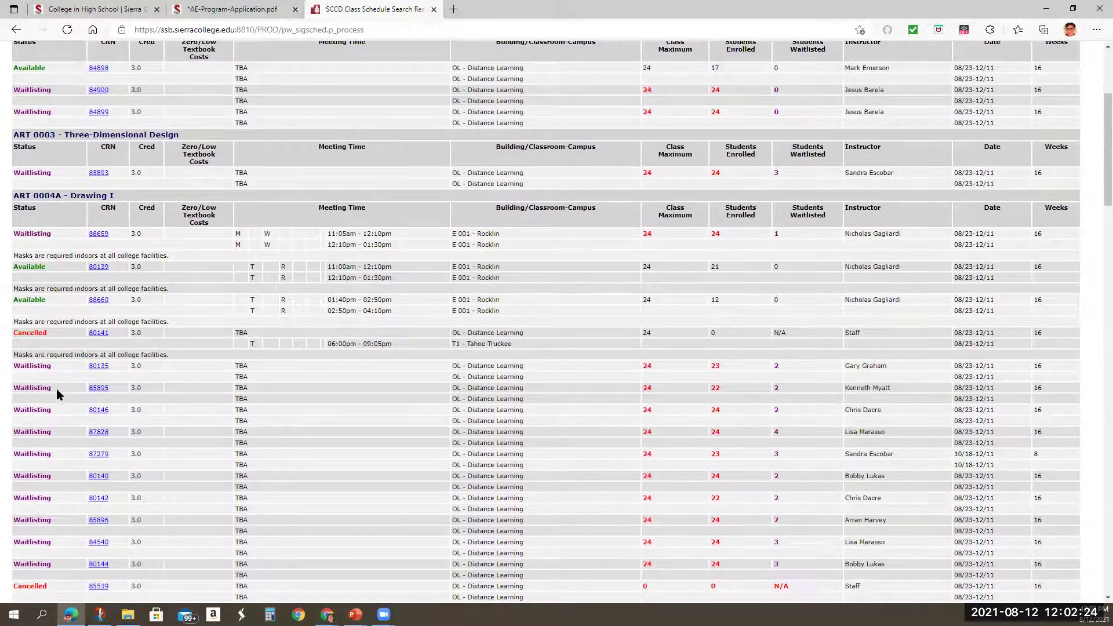
{"action": "scroll", "coordinate": [94, 472], "scroll_direction": "down", "scroll_amount": 6}
{"action": "scroll", "coordinate": [94, 472], "scroll_direction": "up", "scroll_amount": 7}
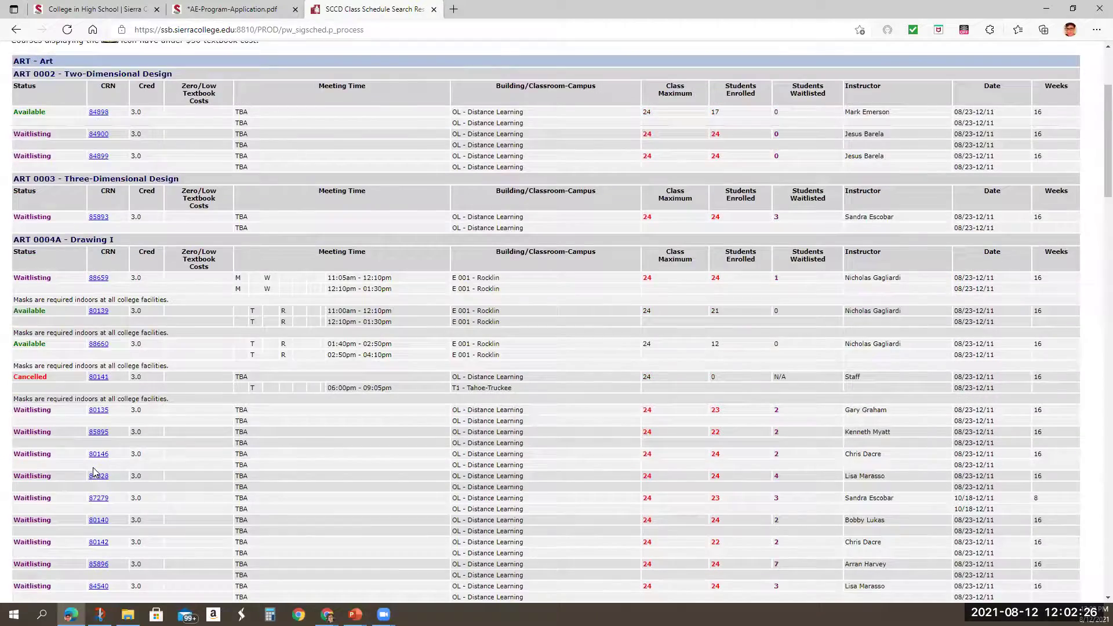
{"action": "scroll", "coordinate": [94, 472], "scroll_direction": "down", "scroll_amount": 3}
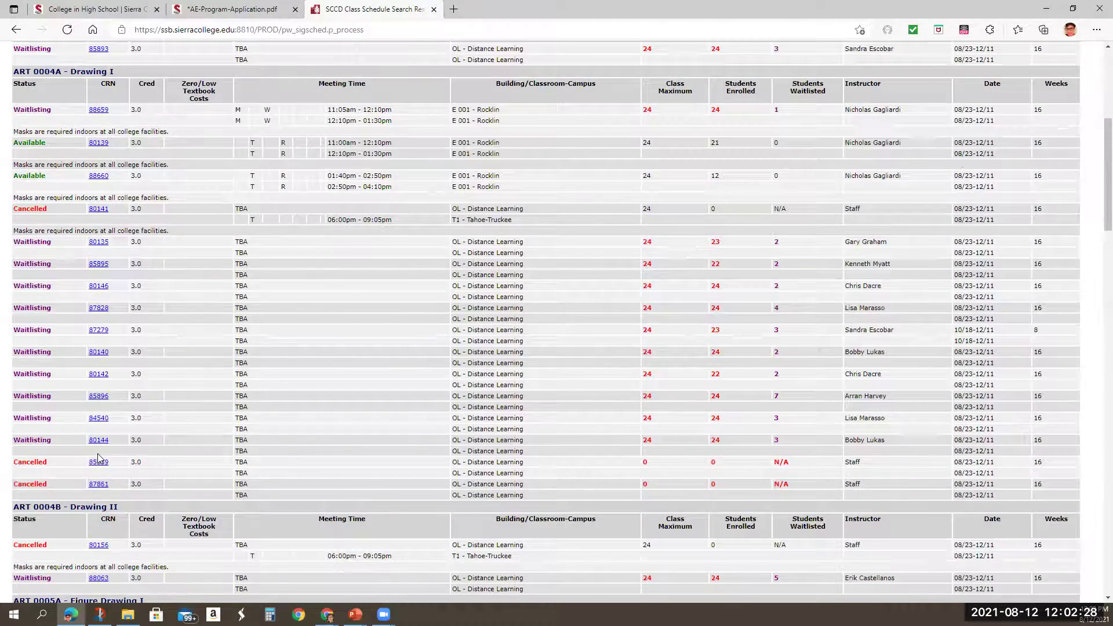
{"action": "scroll", "coordinate": [96, 459], "scroll_direction": "up", "scroll_amount": 2}
{"action": "scroll", "coordinate": [135, 378], "scroll_direction": "up", "scroll_amount": 2}
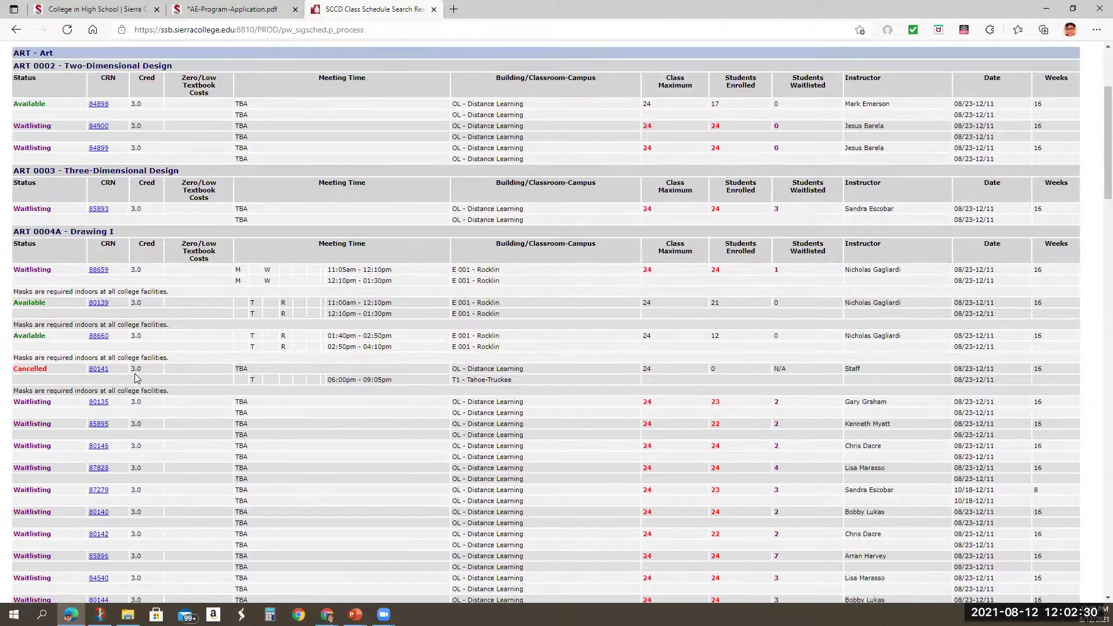
{"action": "scroll", "coordinate": [136, 378], "scroll_direction": "down", "scroll_amount": 2}
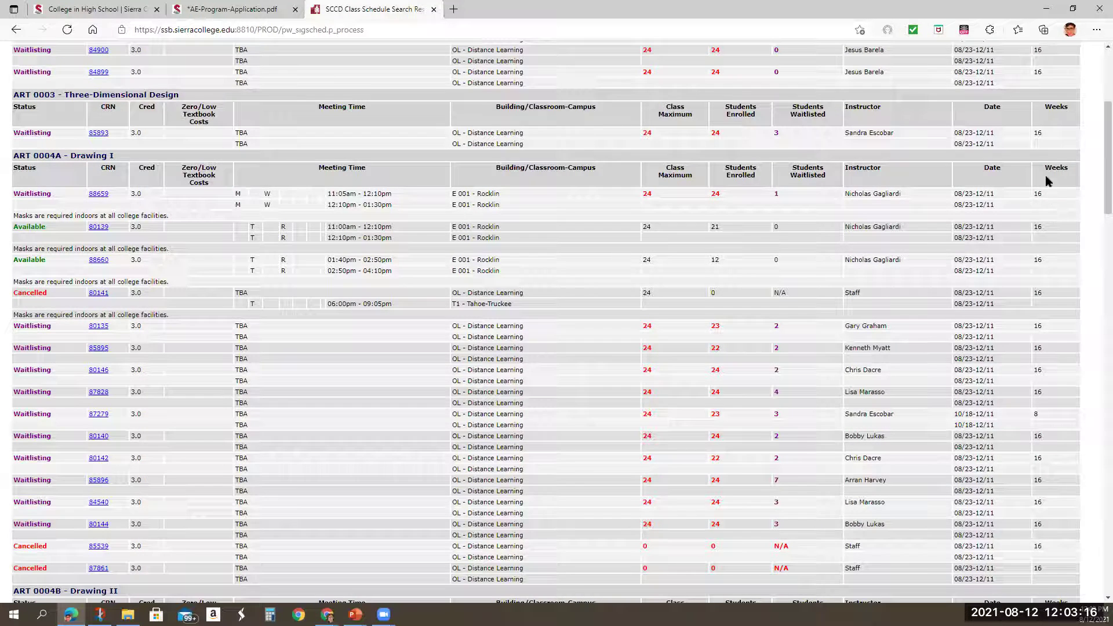
{"action": "scroll", "coordinate": [1043, 391], "scroll_direction": "down", "scroll_amount": 1}
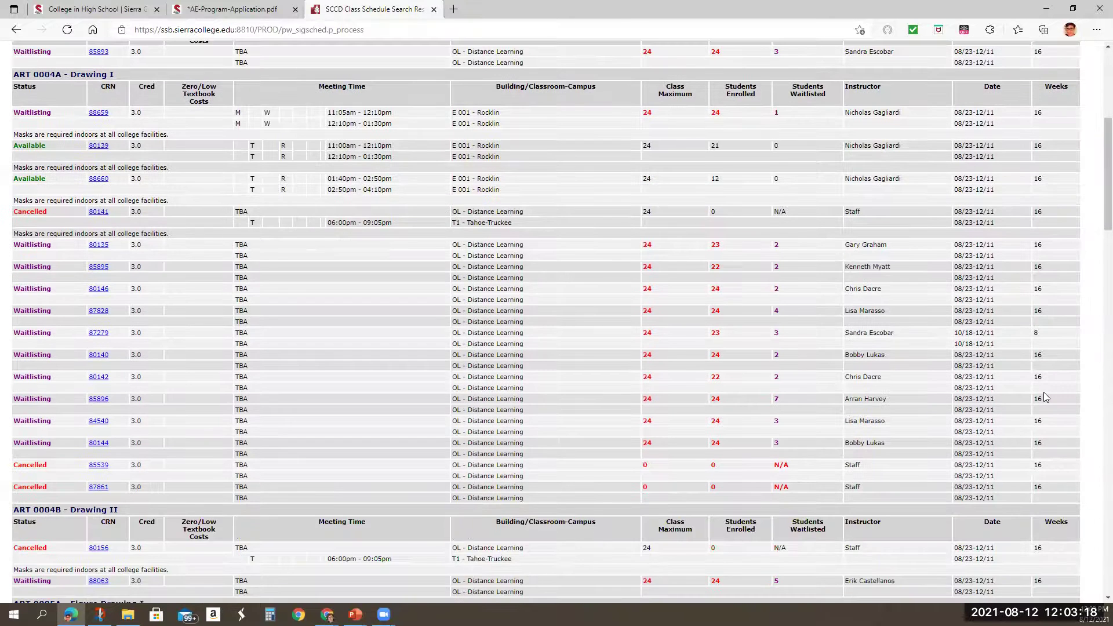
{"action": "scroll", "coordinate": [1055, 324], "scroll_direction": "up", "scroll_amount": 1}
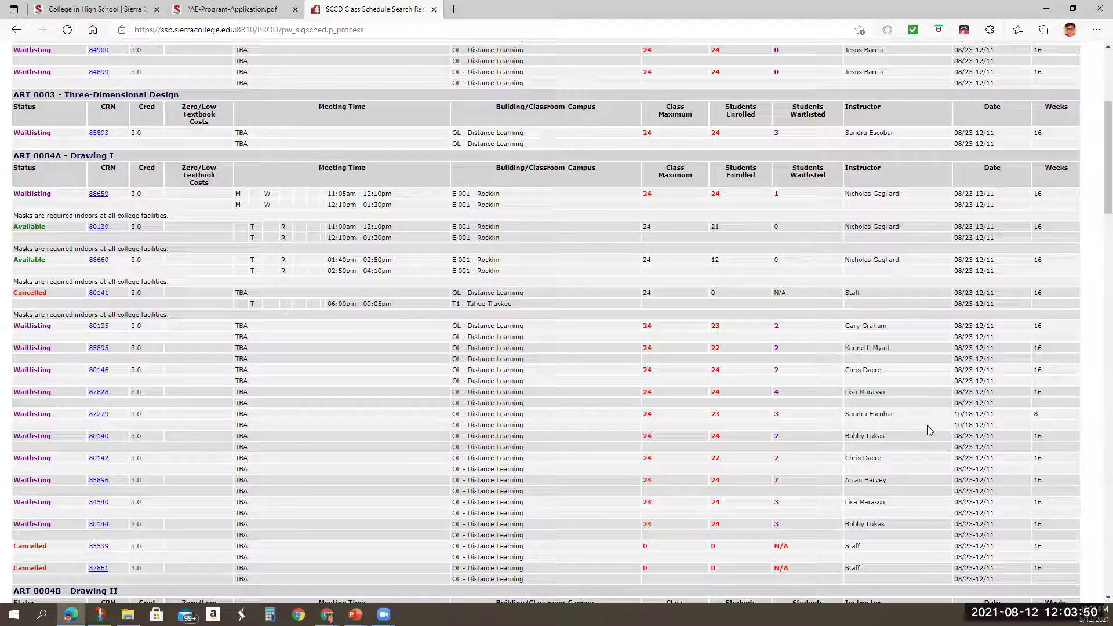
{"action": "scroll", "coordinate": [927, 429], "scroll_direction": "down", "scroll_amount": 3}
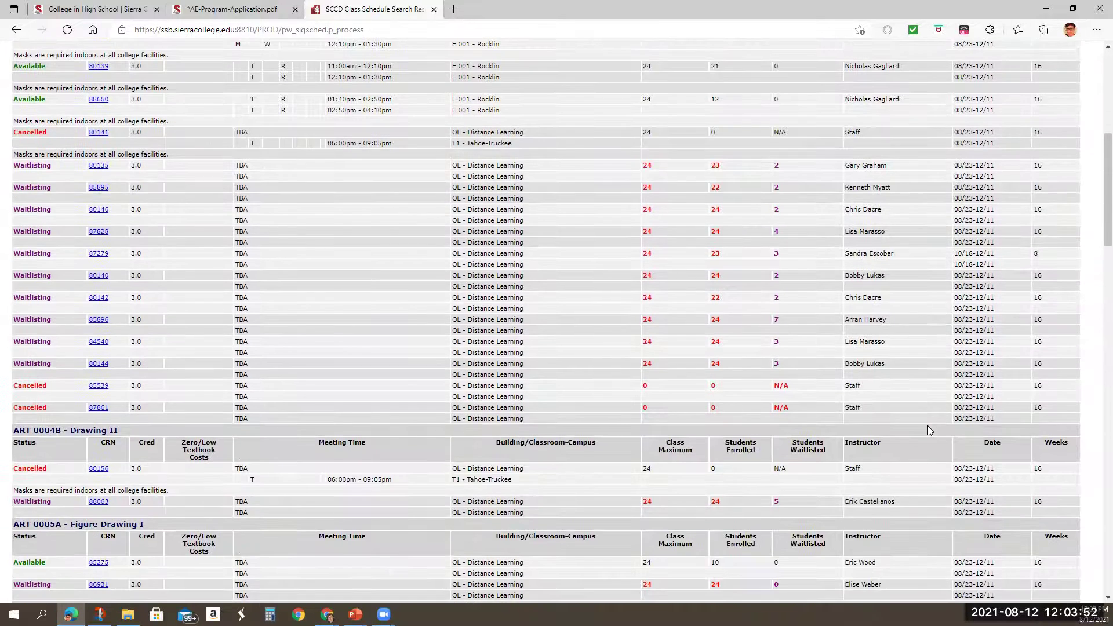
{"action": "scroll", "coordinate": [980, 357], "scroll_direction": "up", "scroll_amount": 3}
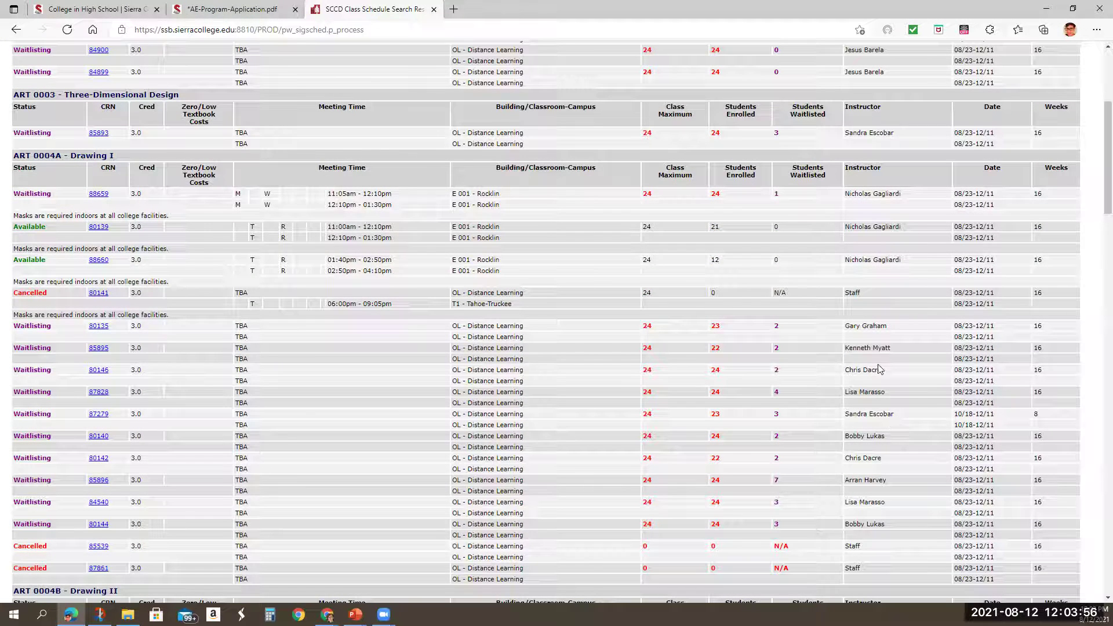
Enter 'ART 4A-Drawing I' and 'SPAN 1-Elementary Spanish-Level I' as the two course entries.
{"action": "left_click", "coordinate": [217, 11]}
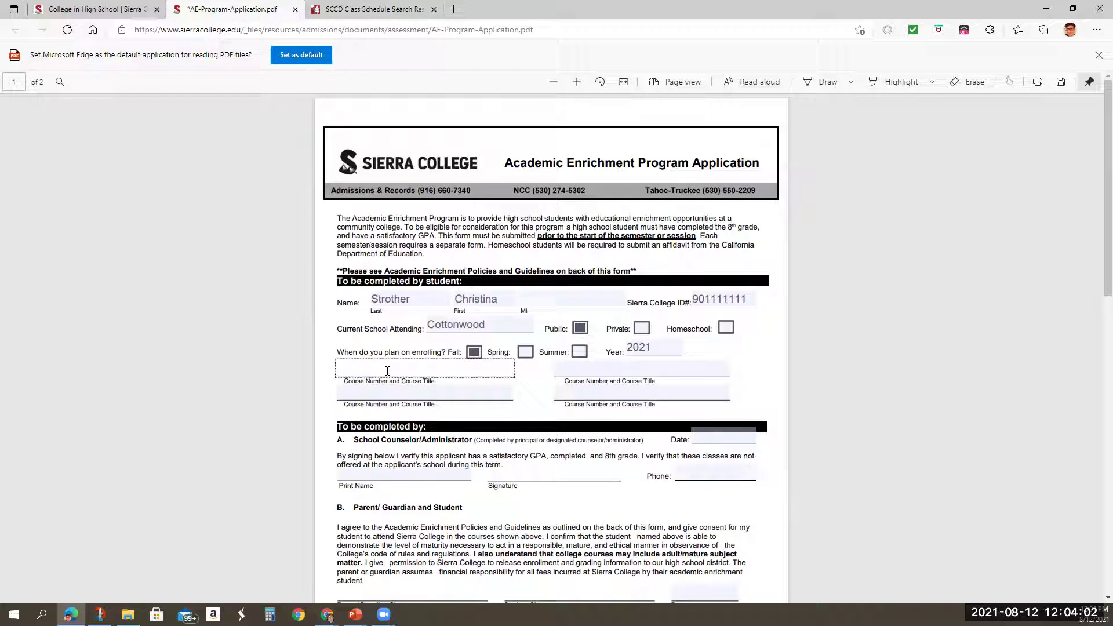
{"action": "type", "text": "ART 4A-Drawing I"}
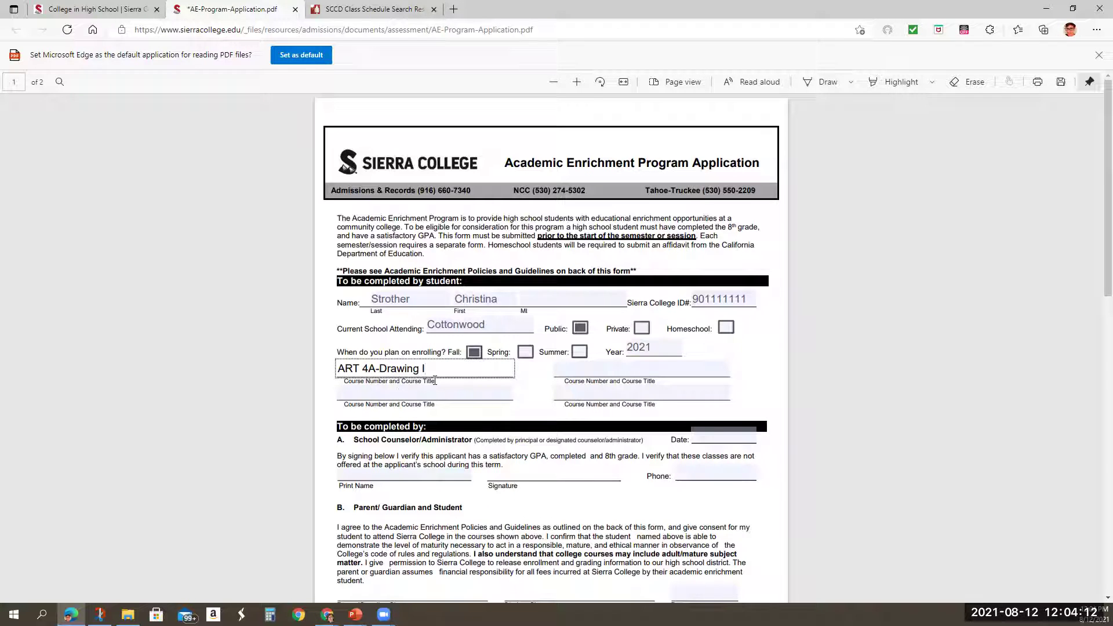
{"action": "left_click", "coordinate": [423, 396]}
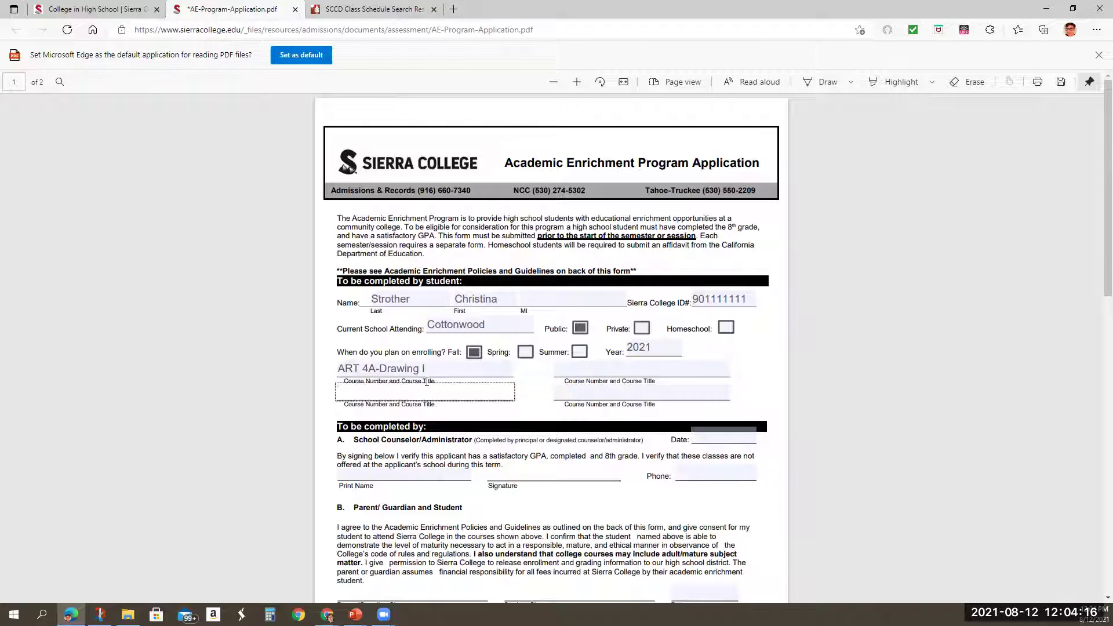
{"action": "type", "text": "Sp"}
{"action": "type", "text": "PAN"}
{"action": "type", "text": " 1"}
{"action": "type", "text": "-Element"}
{"action": "type", "text": "r"}
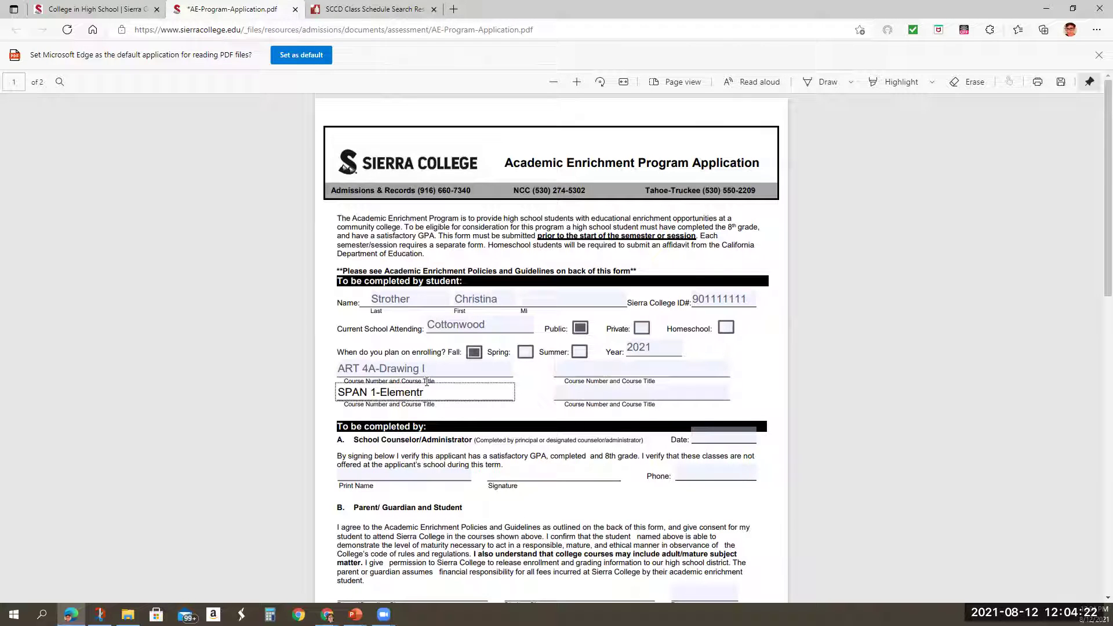
{"action": "key", "text": "BackSpace"}
{"action": "type", "text": "ary Spanish-Level I"}
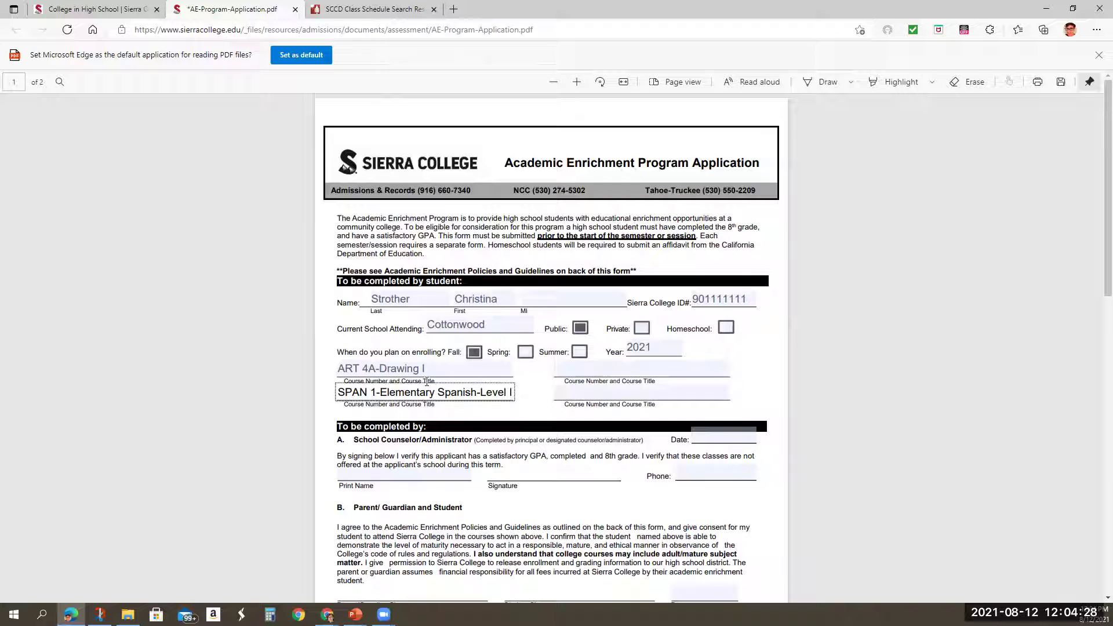
{"action": "left_click", "coordinate": [510, 416]}
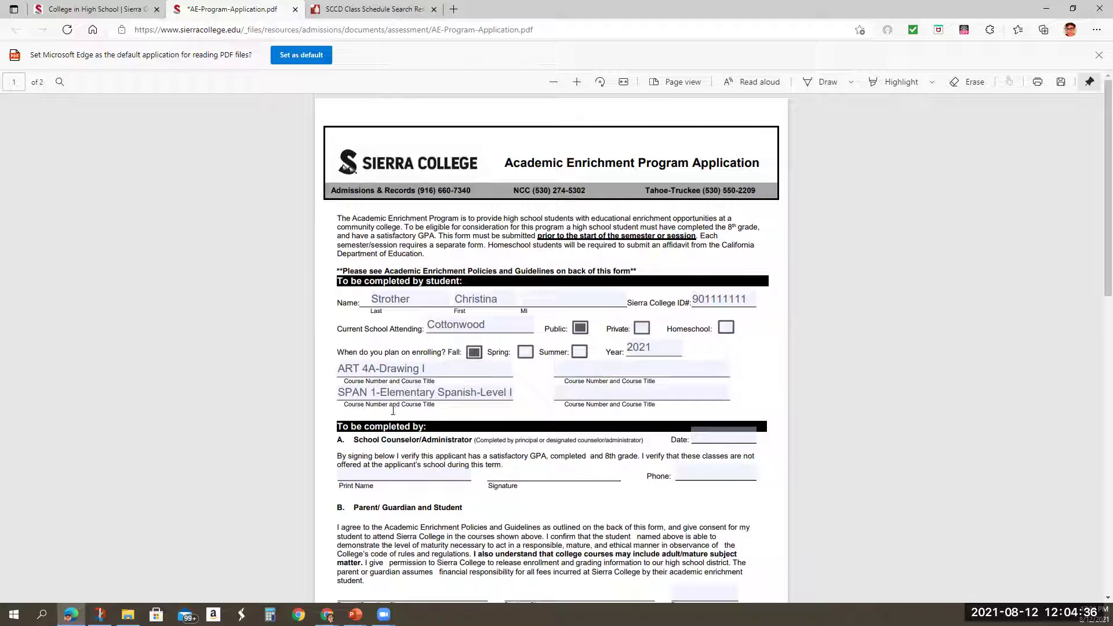
{"action": "scroll", "coordinate": [597, 409], "scroll_direction": "down", "scroll_amount": 3}
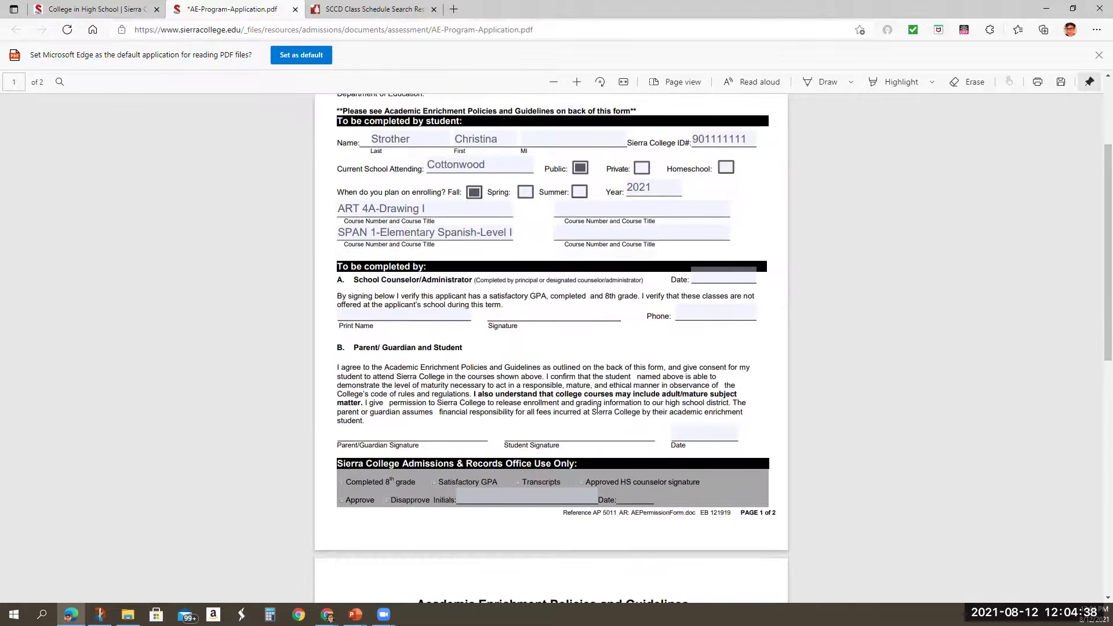
{"action": "scroll", "coordinate": [597, 409], "scroll_direction": "up", "scroll_amount": 1}
{"action": "scroll", "coordinate": [597, 409], "scroll_direction": "down", "scroll_amount": 3}
{"action": "scroll", "coordinate": [682, 437], "scroll_direction": "up", "scroll_amount": 3}
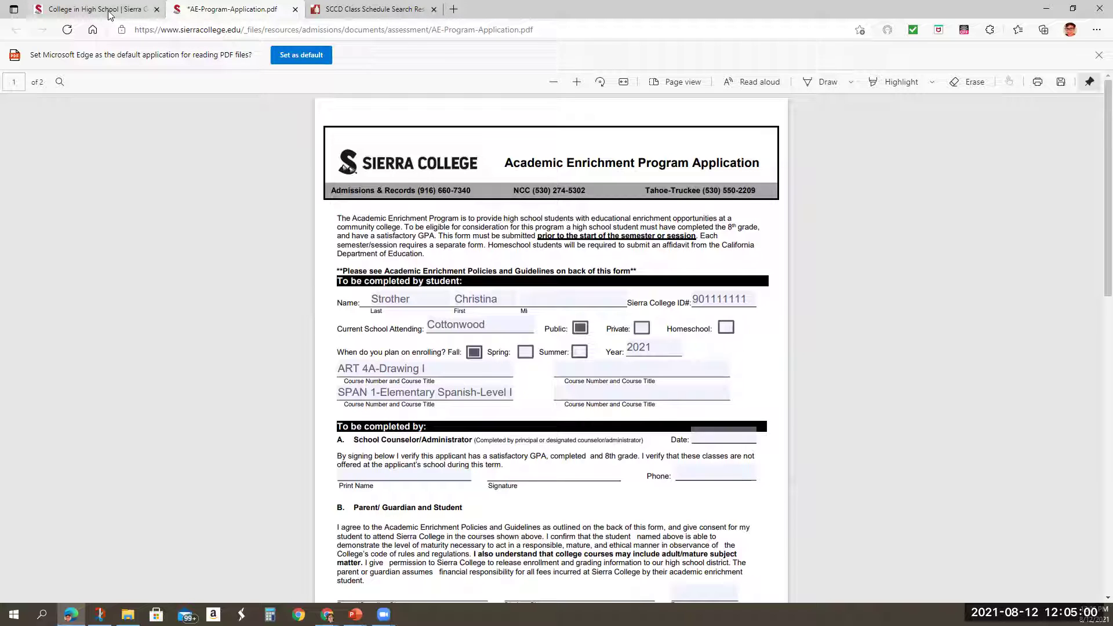
Glance at the class schedule results, then return to the filled application PDF.
{"action": "left_click", "coordinate": [400, 10]}
{"action": "left_click", "coordinate": [235, 10]}
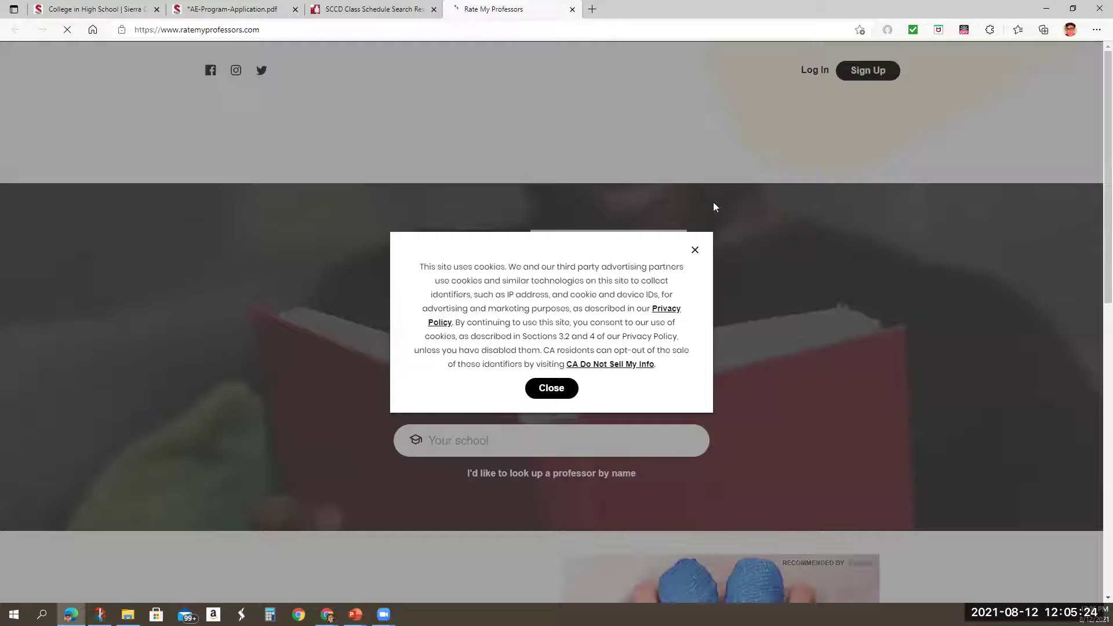
Dismiss the cookie notice on the Rate My Professors home page.
{"action": "left_click", "coordinate": [695, 251]}
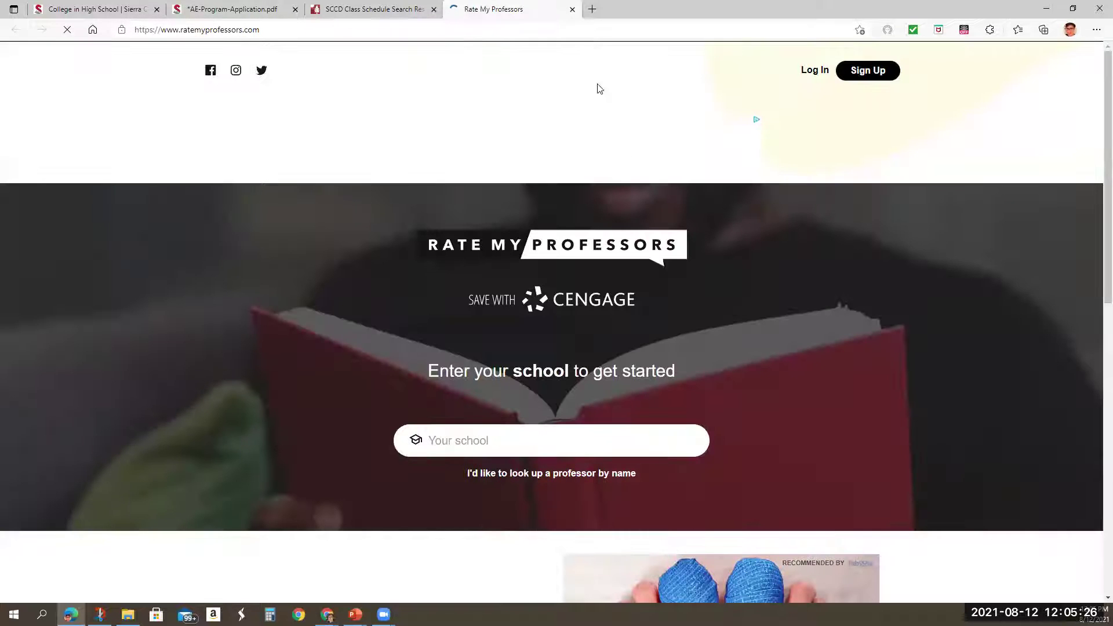